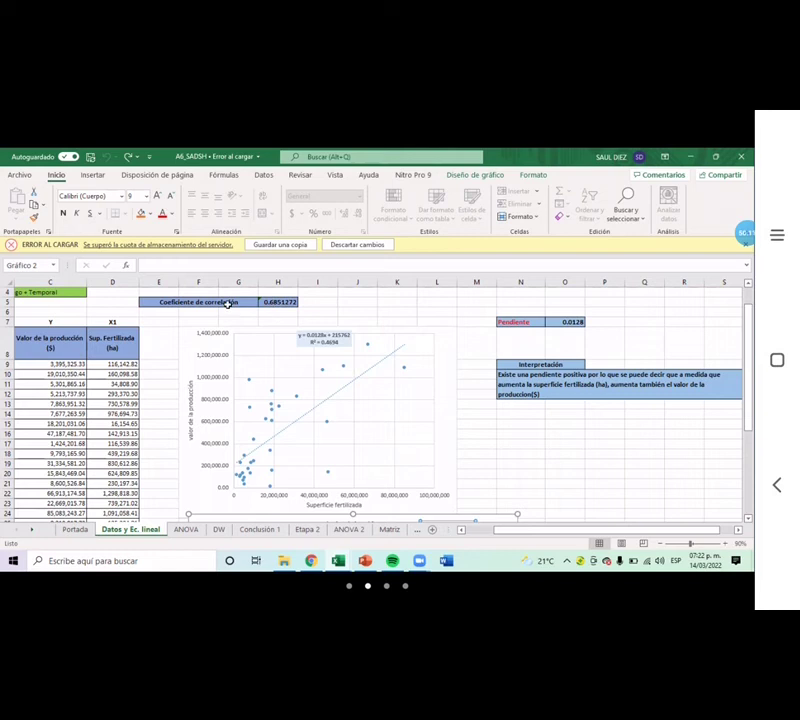
- Compare the correlation coefficient on the Datos y Ec. lineal sheet with the multiple correlation coefficient on the ANOVA sheet
click(279, 302)
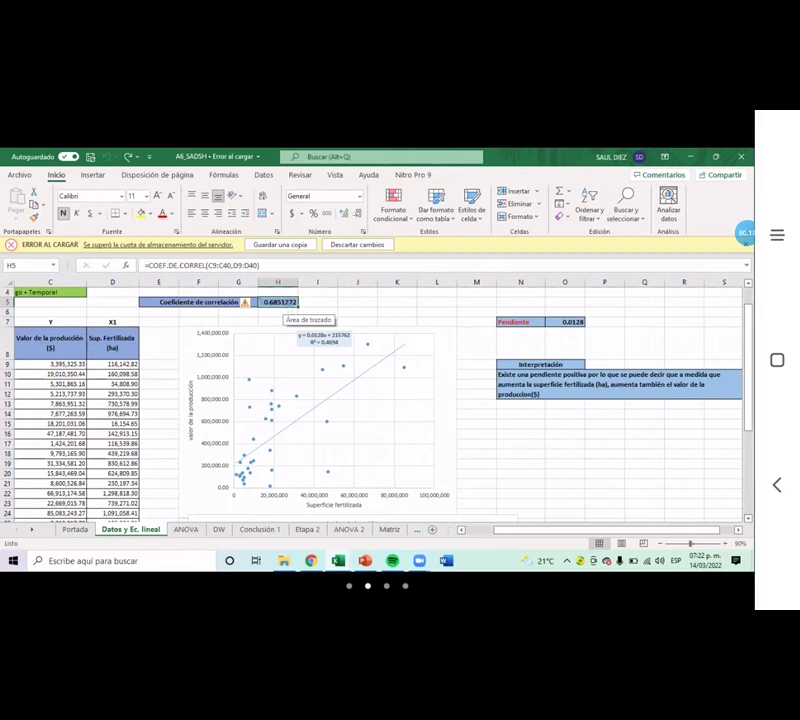
click(186, 530)
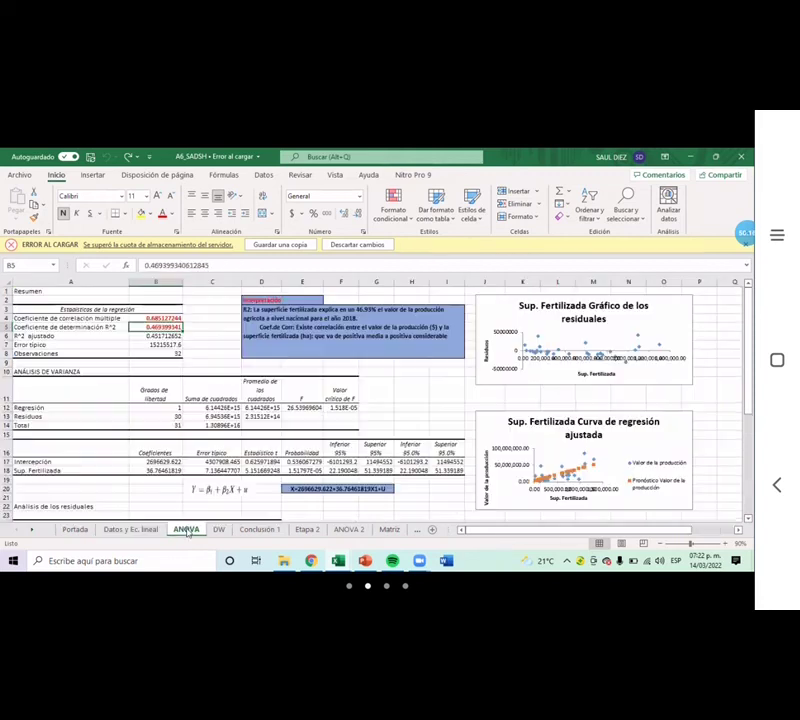
click(155, 318)
- Read the slope interpretation on Datos y Ec. lineal and the R2 and correlation interpretation on the ANOVA sheet
click(130, 529)
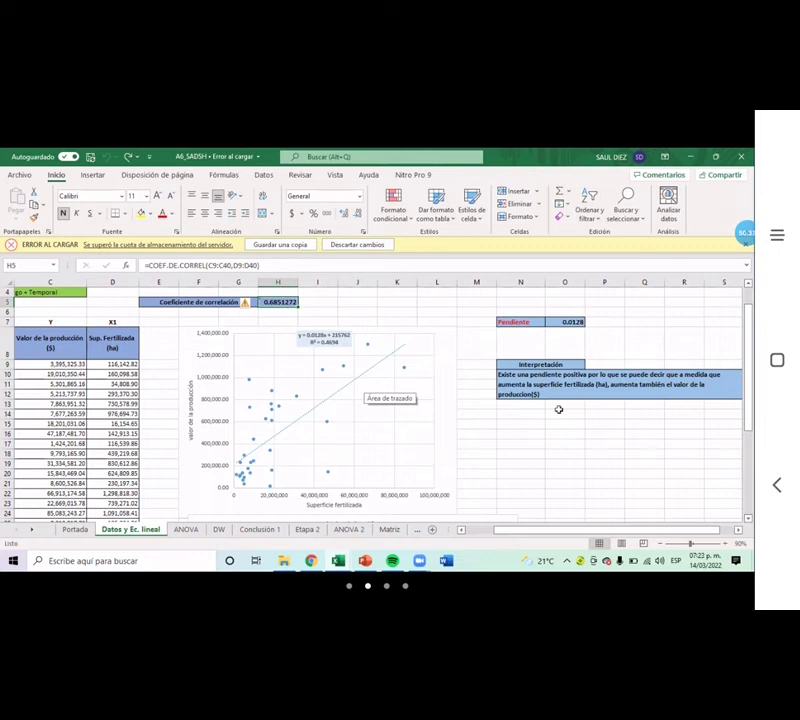
click(530, 378)
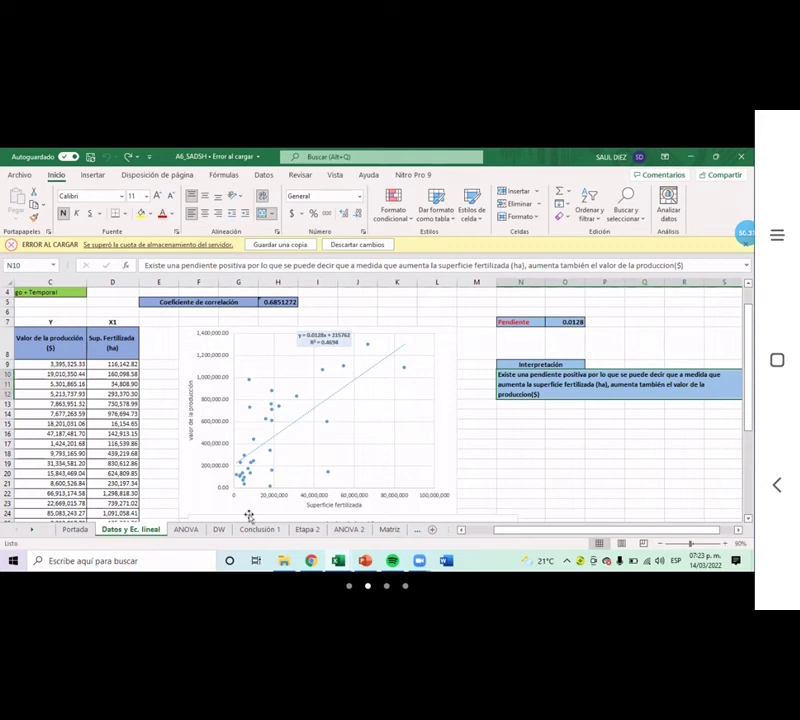
click(193, 534)
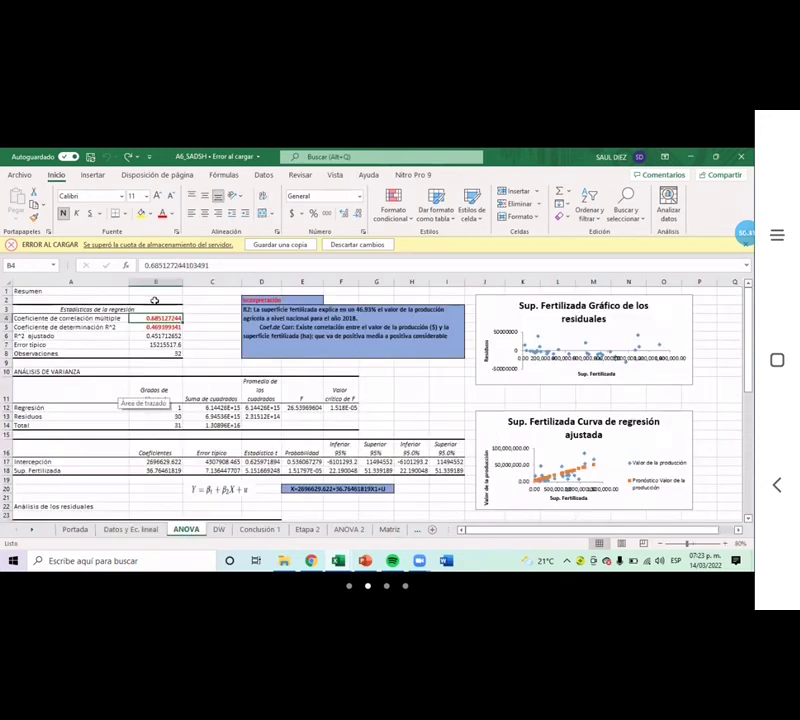
click(320, 301)
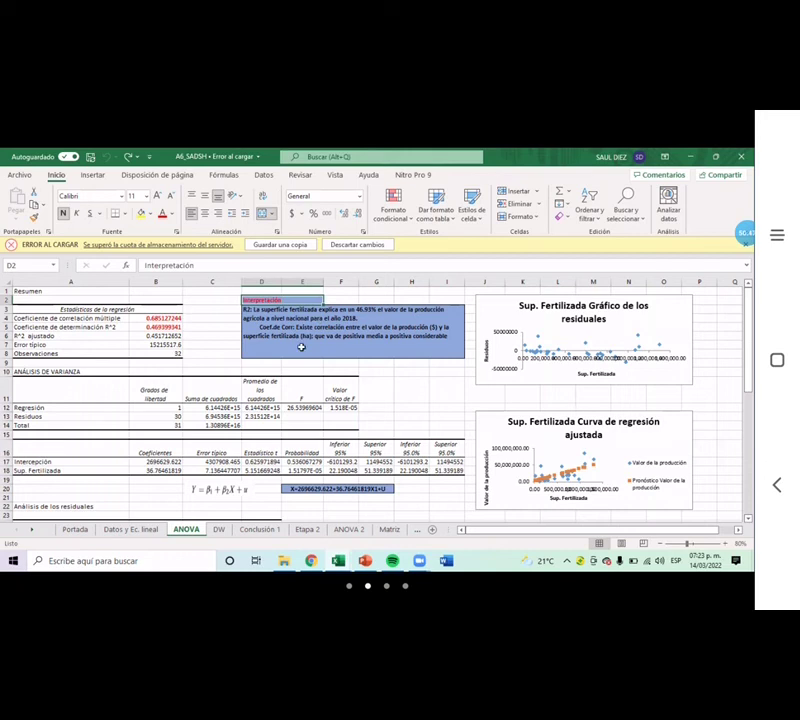
click(247, 310)
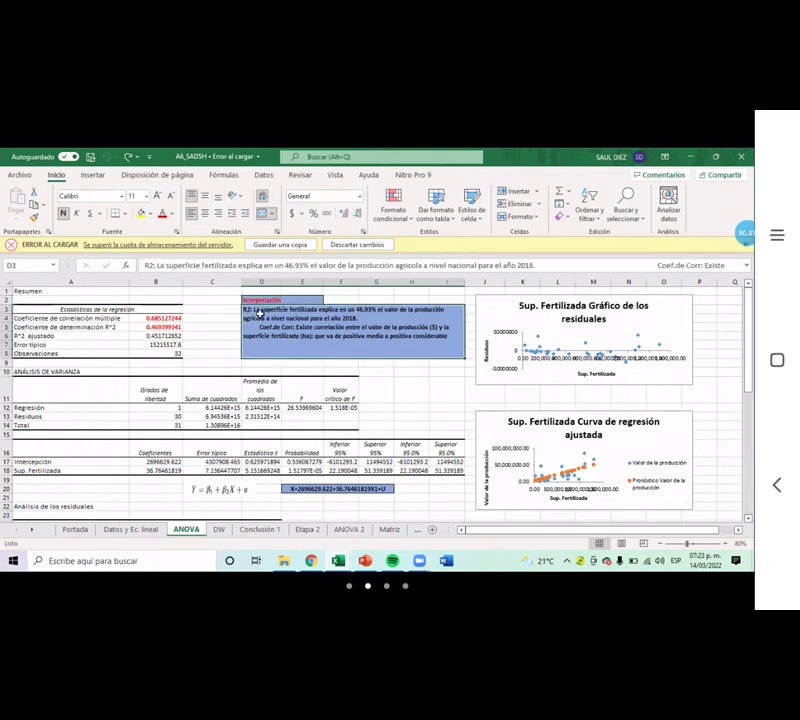
- Review the scatter plot on Datos y Ec. lineal, and examine the adjusted R^2 and determination coefficient rows on the ANOVA sheet
click(140, 535)
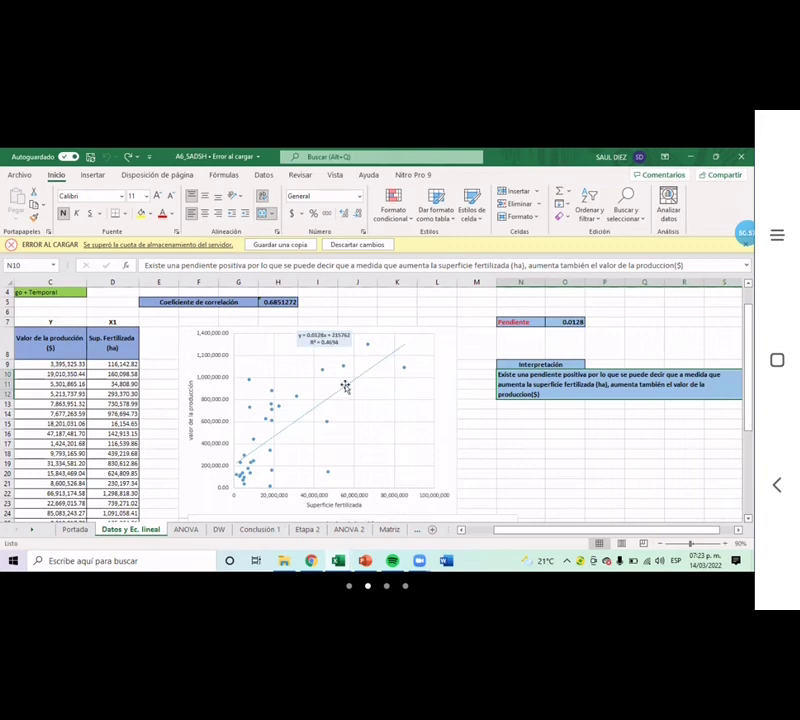
click(185, 529)
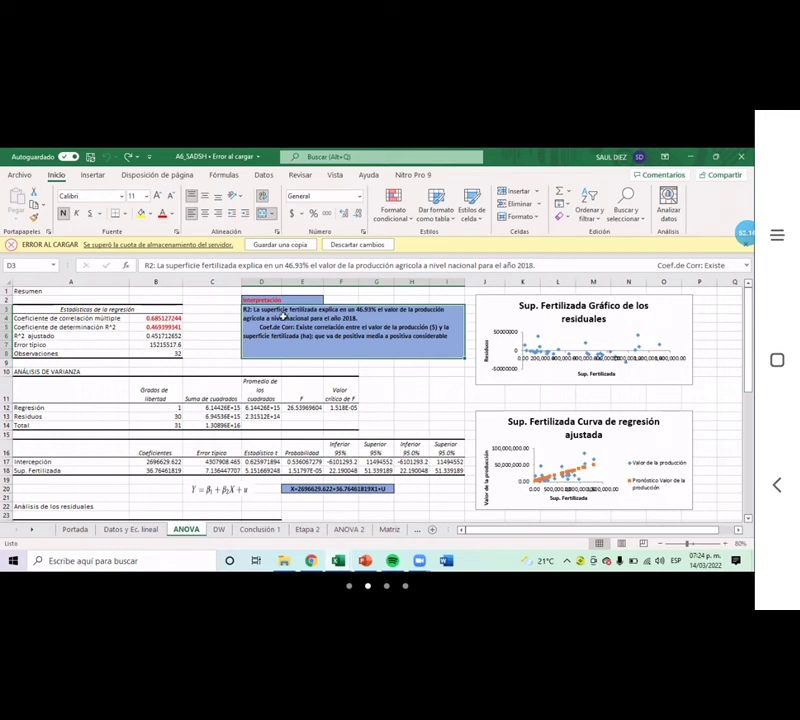
click(118, 335)
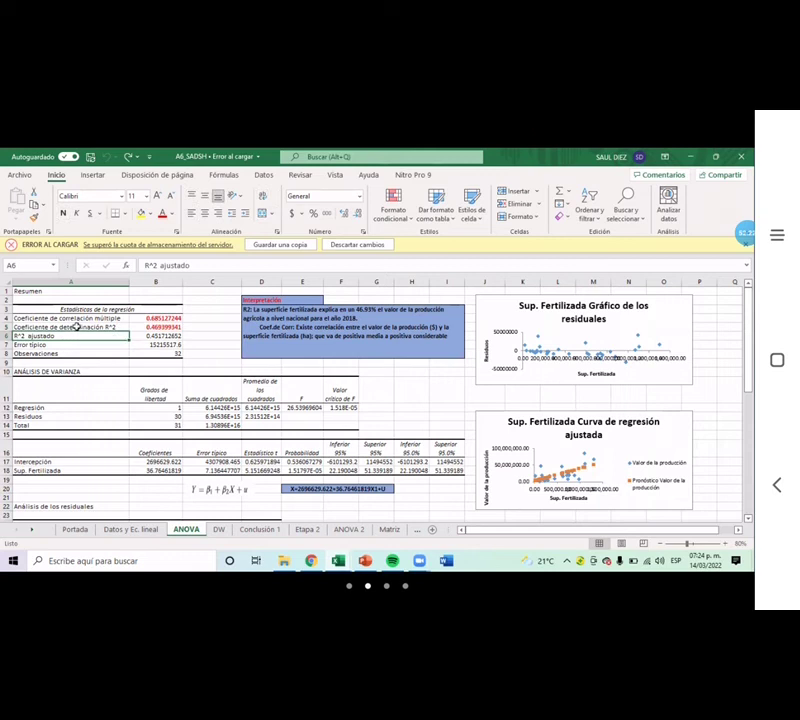
click(76, 327)
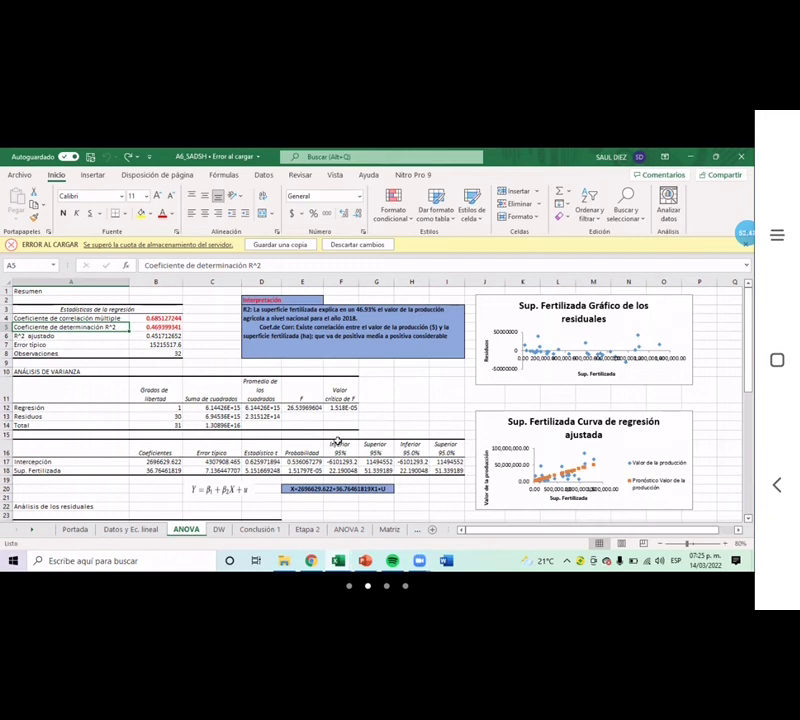
- Switch from the Datos y Ec. lineal sheet to the example econometric model workbook and examine the Pearson coefficient interpretation table on PASO 1
click(130, 529)
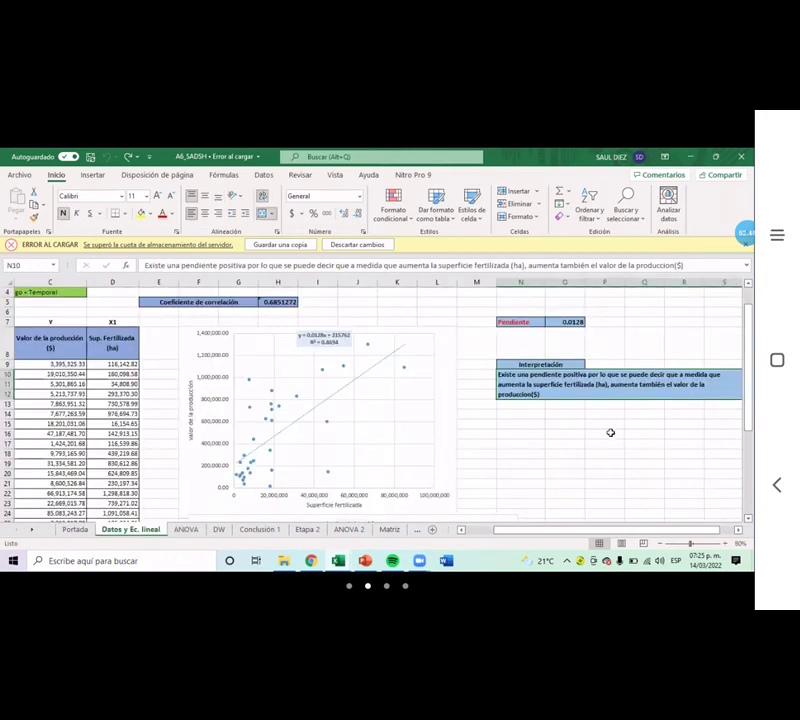
scroll(611, 430, down, 5)
scroll(575, 455, up, 7)
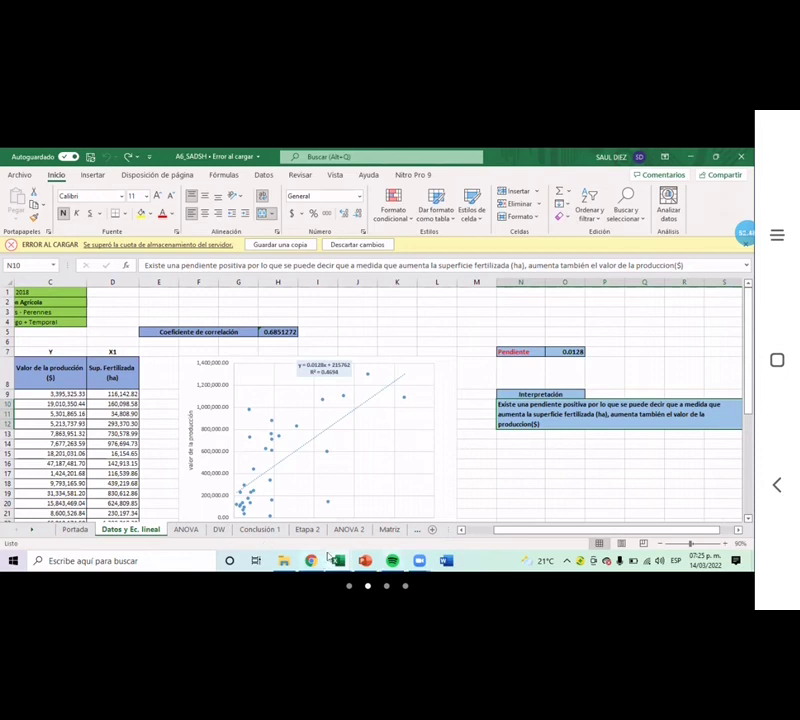
mouse_move(349, 564)
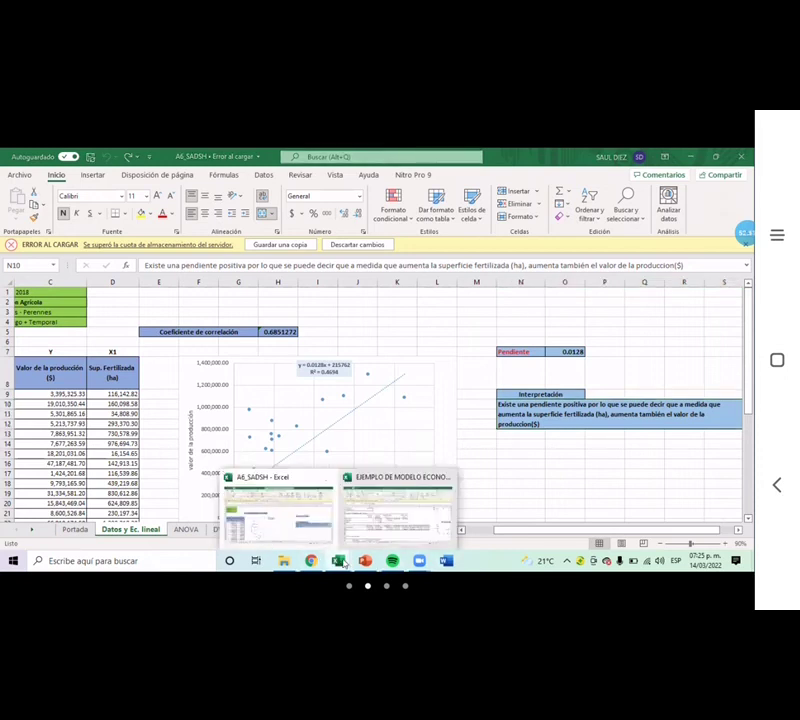
click(395, 528)
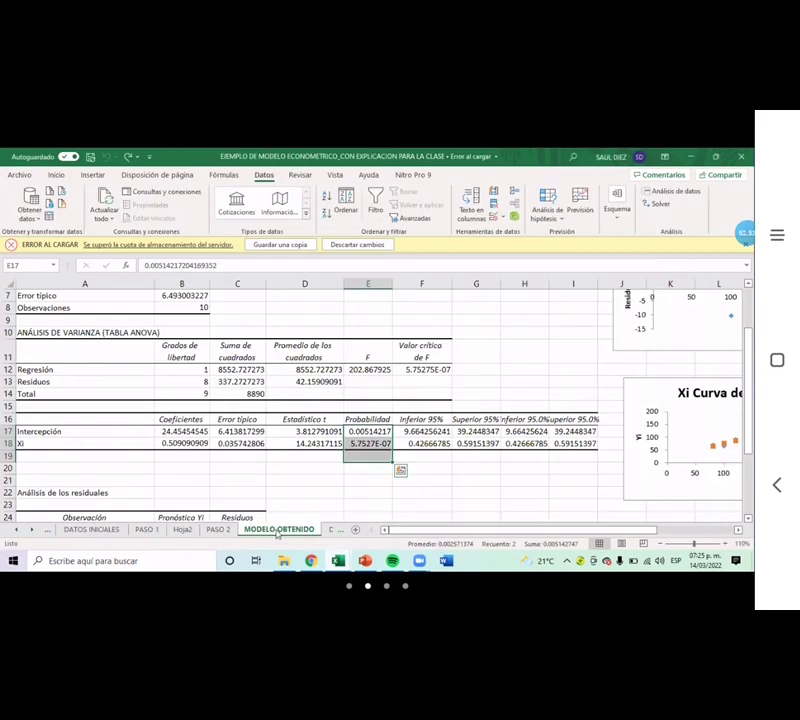
click(146, 529)
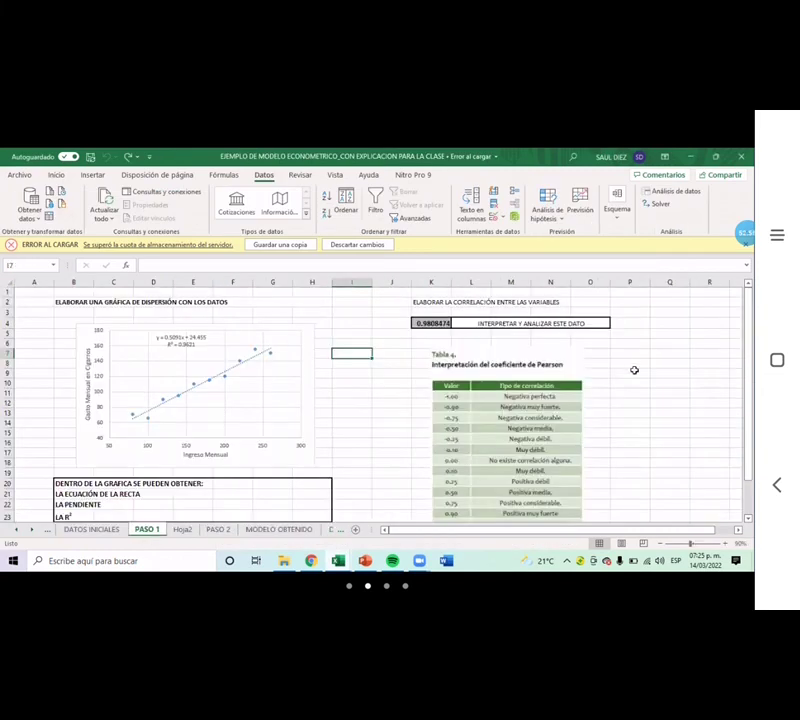
scroll(632, 371, down, 2)
click(493, 312)
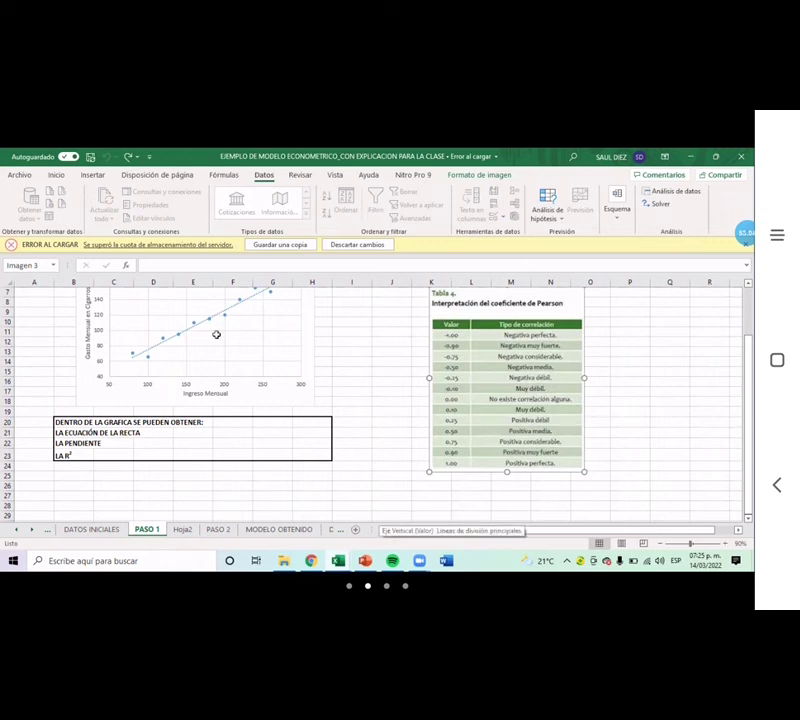
- Review the regression statistics, ANOVA table and residual analysis on the example workbook's MODELO OBTENIDO sheet
click(268, 530)
scroll(300, 500, up, 1)
scroll(300, 470, down, 3)
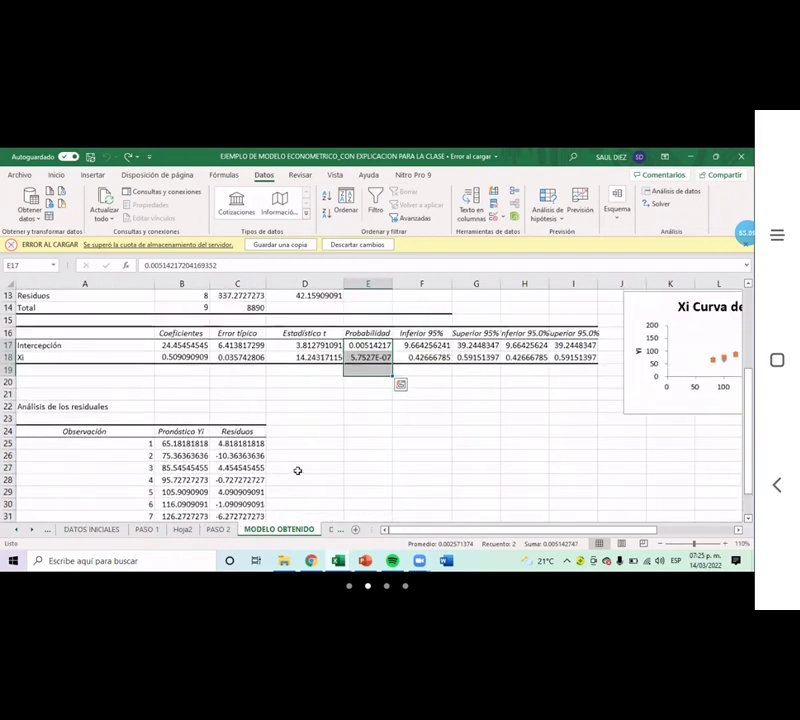
scroll(404, 366, up, 4)
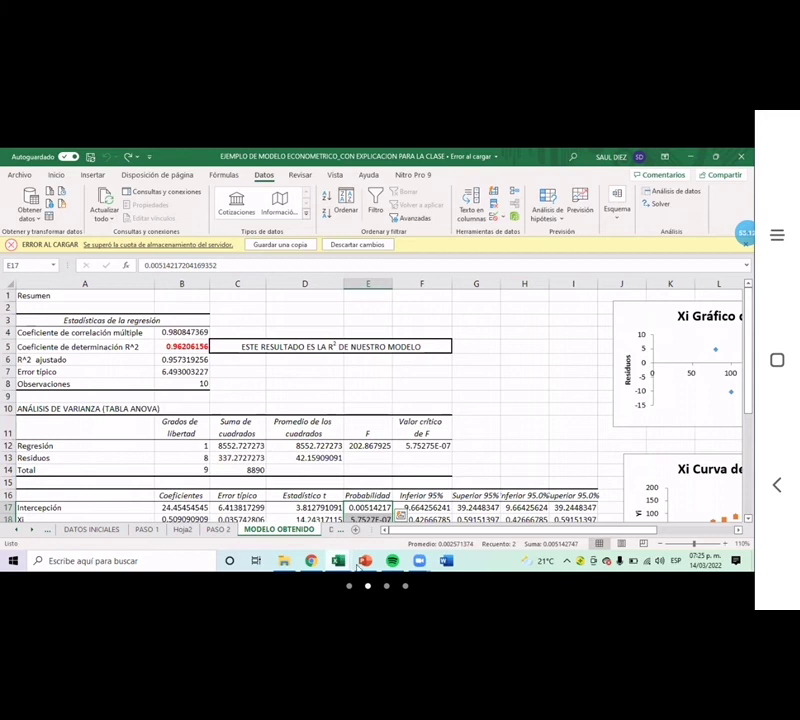
- Return to the A6_SADSH workbook and review the DW sheet and the regression interpretation on the ANOVA sheet
mouse_move(338, 560)
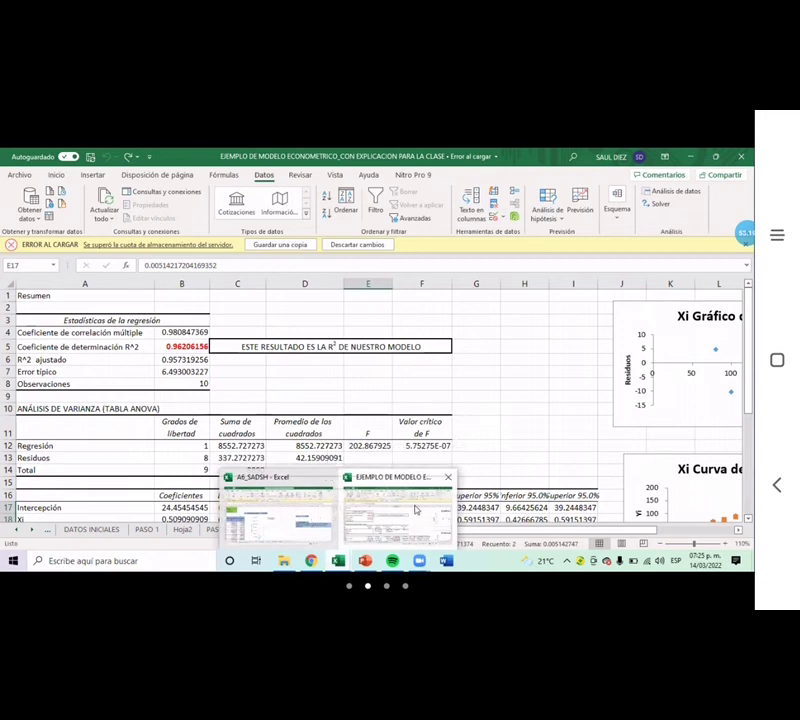
click(269, 528)
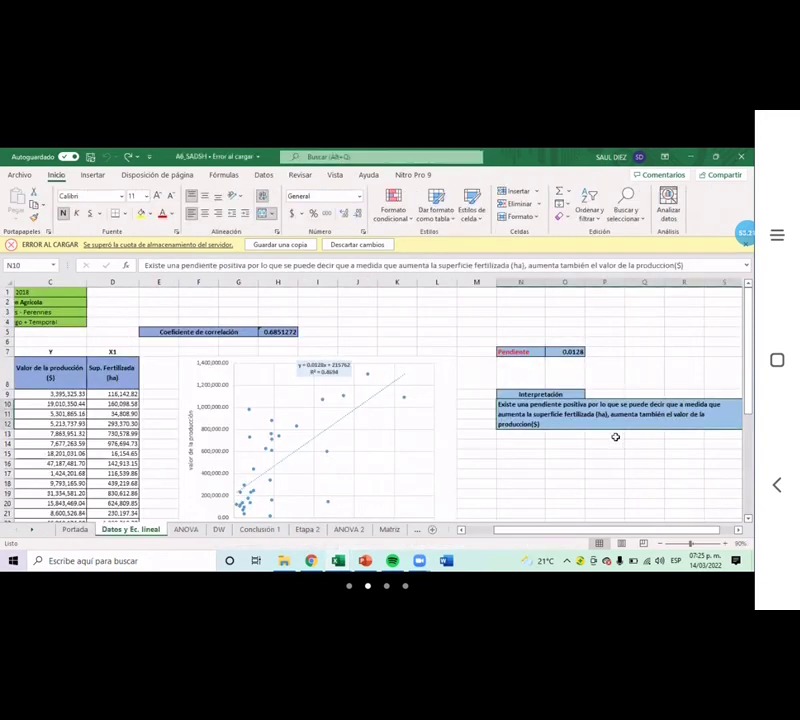
click(192, 533)
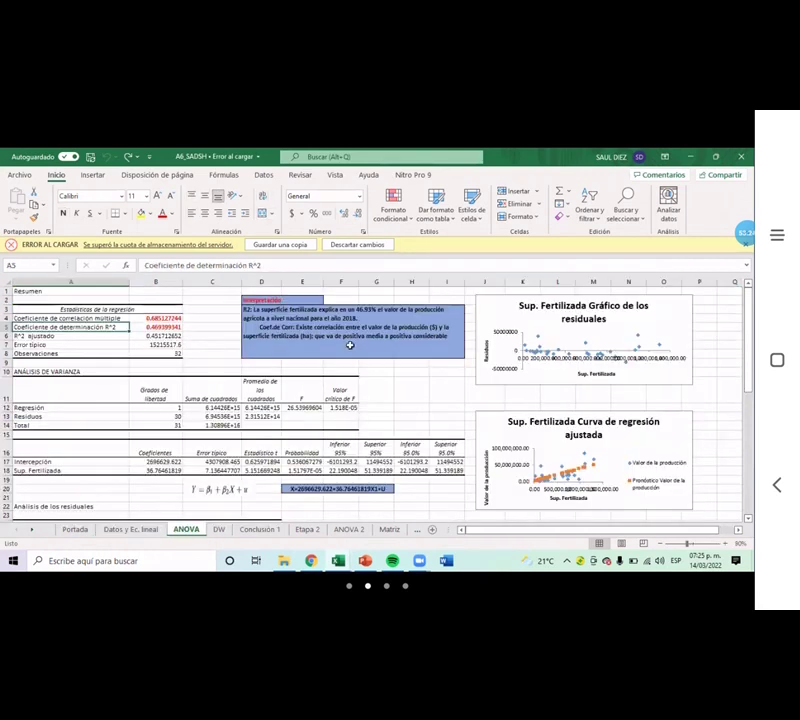
click(264, 532)
click(219, 530)
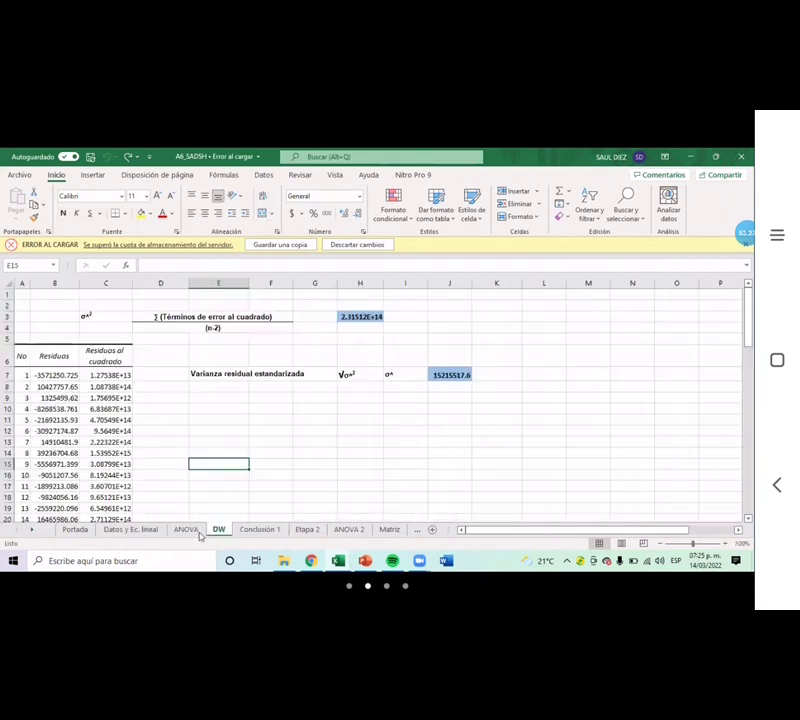
click(186, 529)
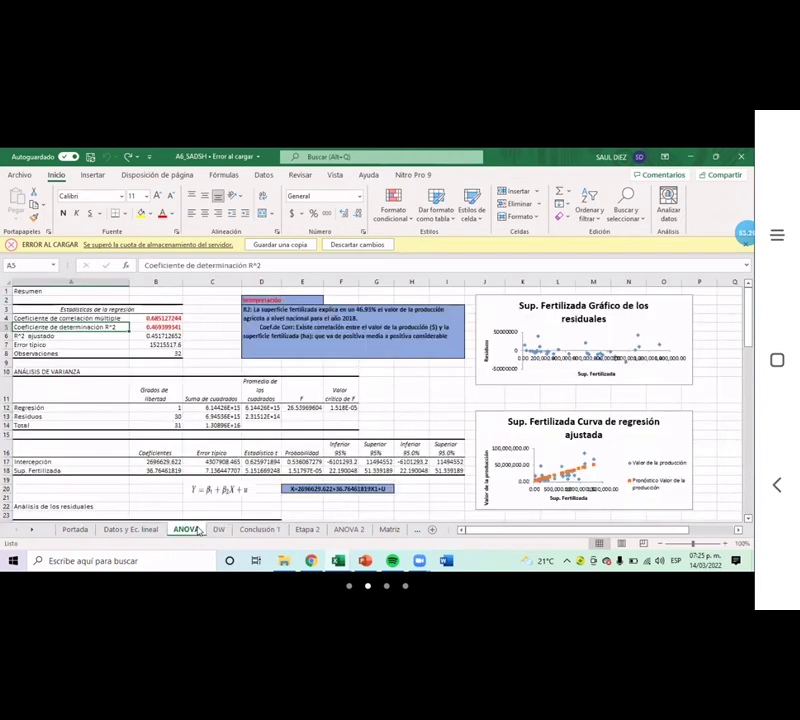
scroll(256, 410, down, 1)
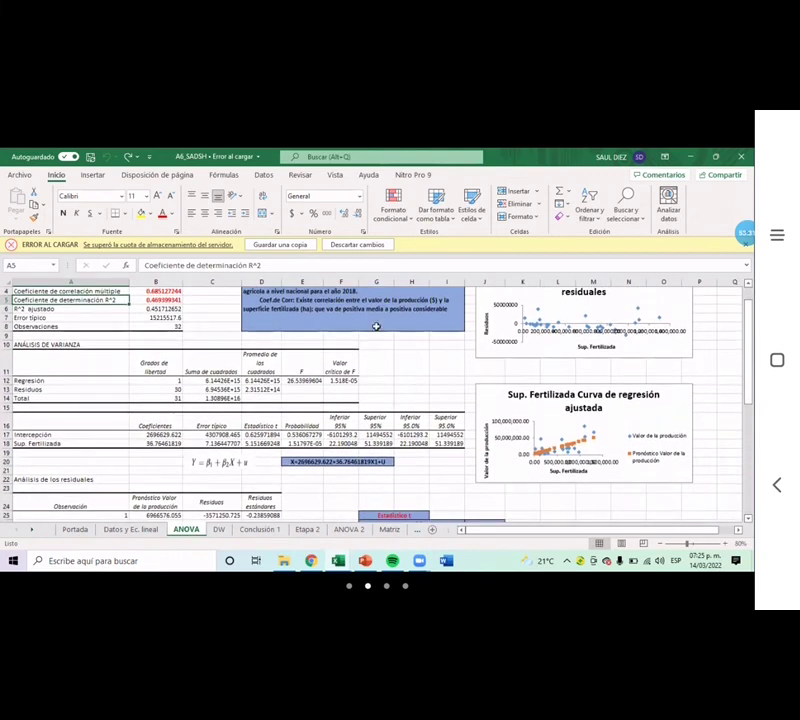
scroll(293, 311, up, 1)
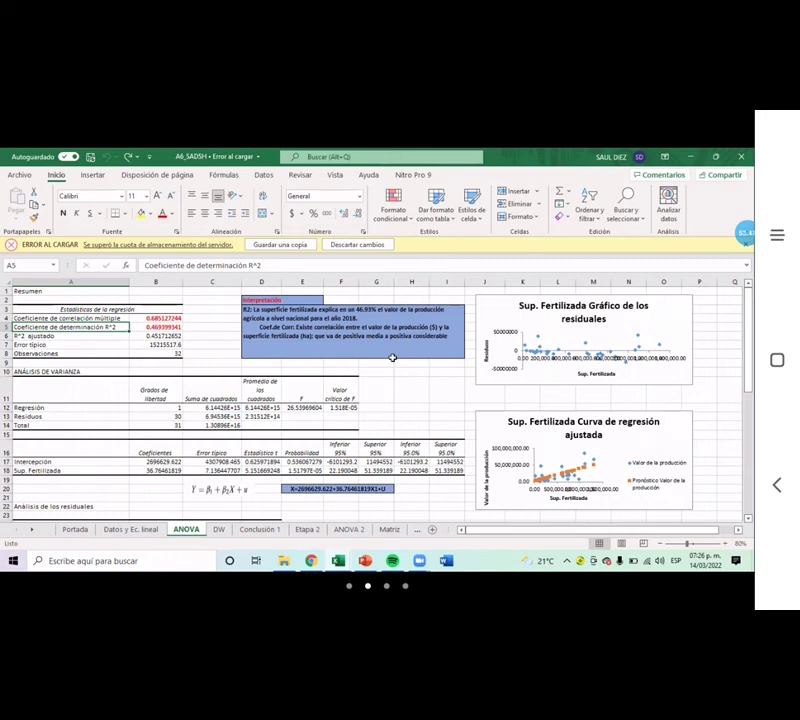
- Examine the Estadístico t block below the regression table and trace its t value to the Sup. Fertilizada coefficient row
scroll(393, 357, down, 3)
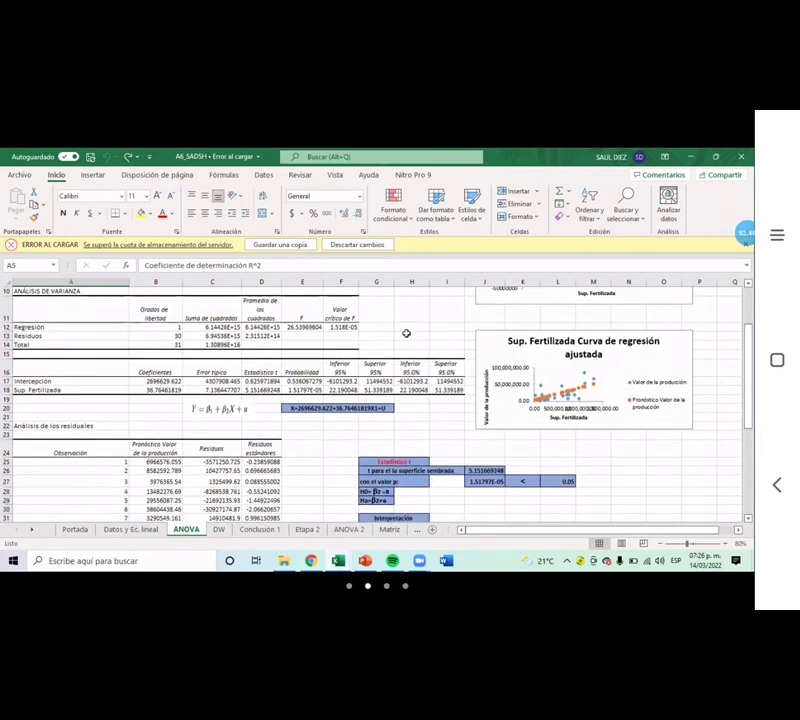
scroll(410, 331, down, 2)
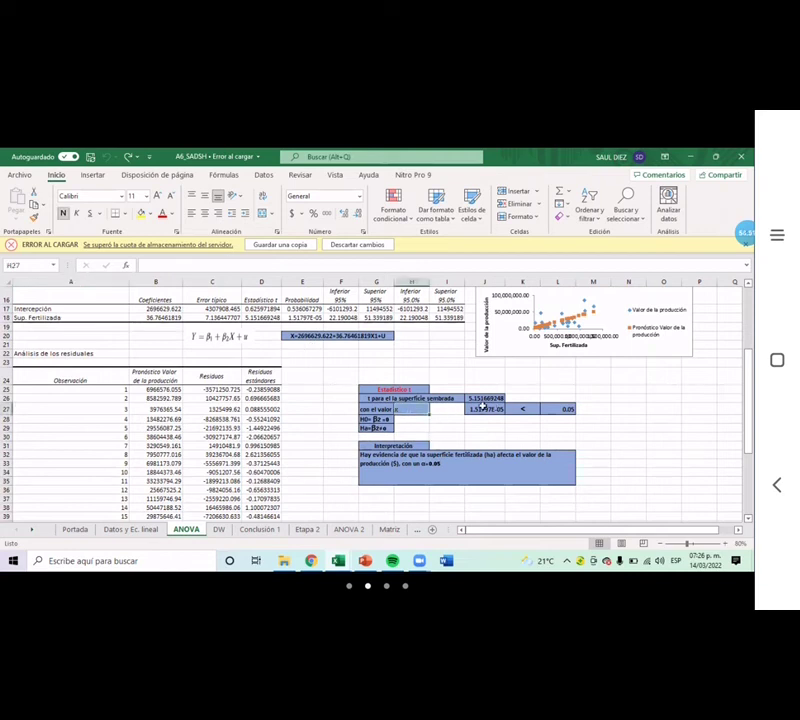
click(484, 408)
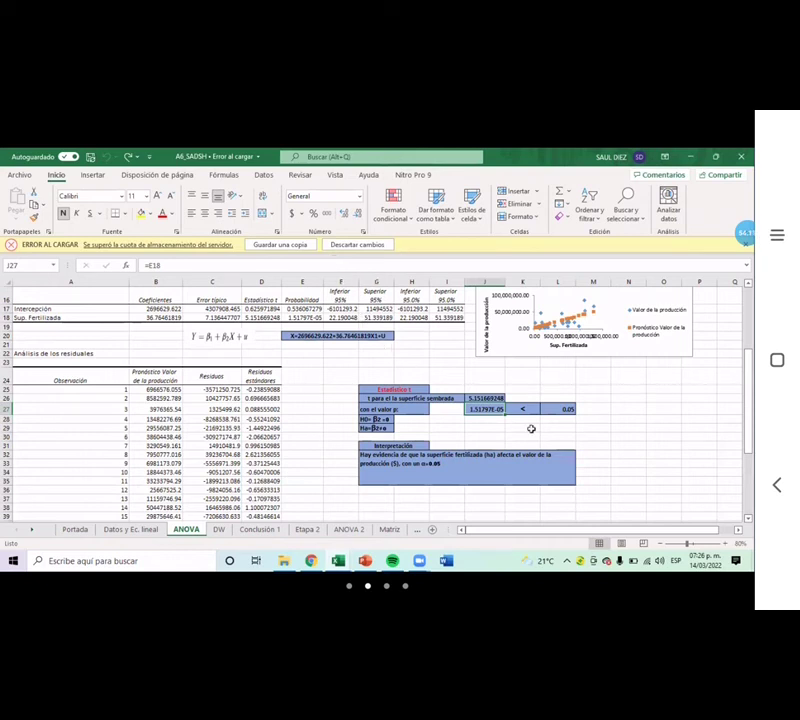
click(392, 399)
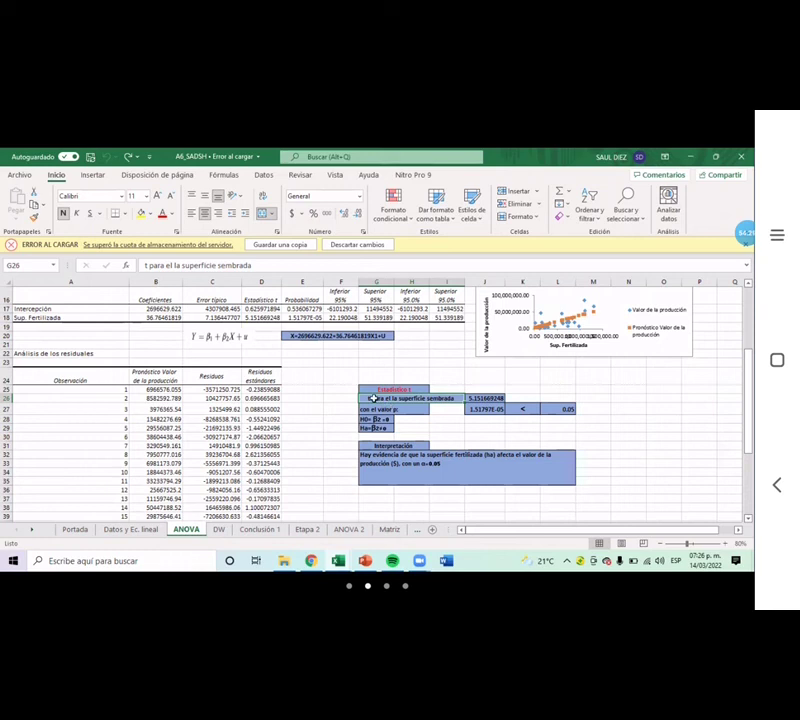
click(490, 398)
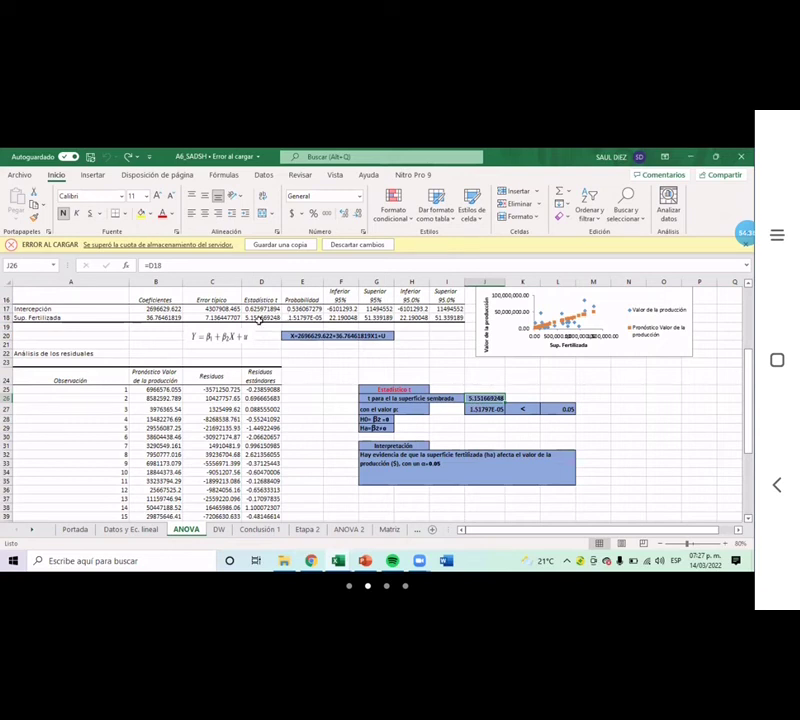
click(252, 318)
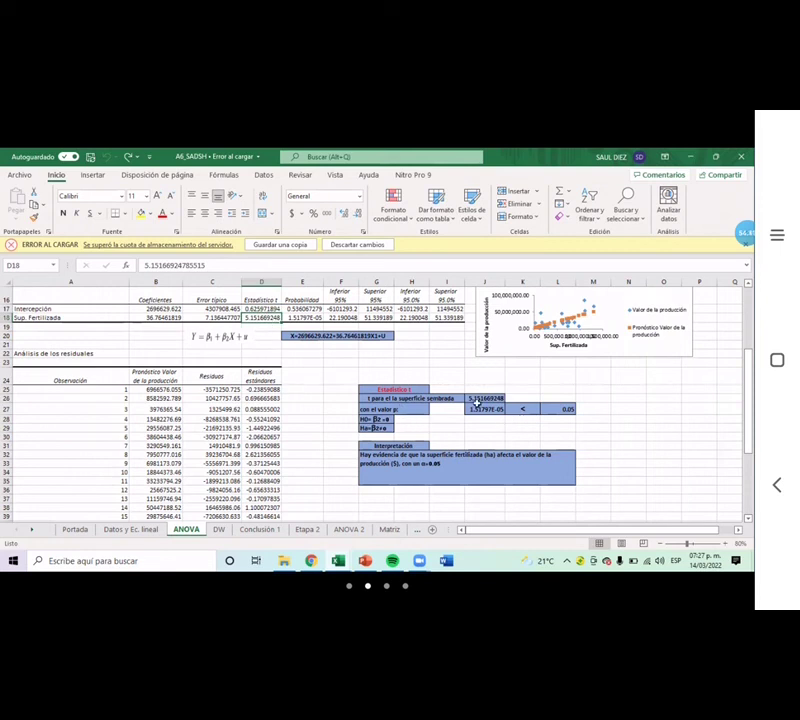
- Check which cell the p-value formula in J27 references, and read the t-test interpretation about fertilized area and production value
click(484, 409)
double_click(484, 409)
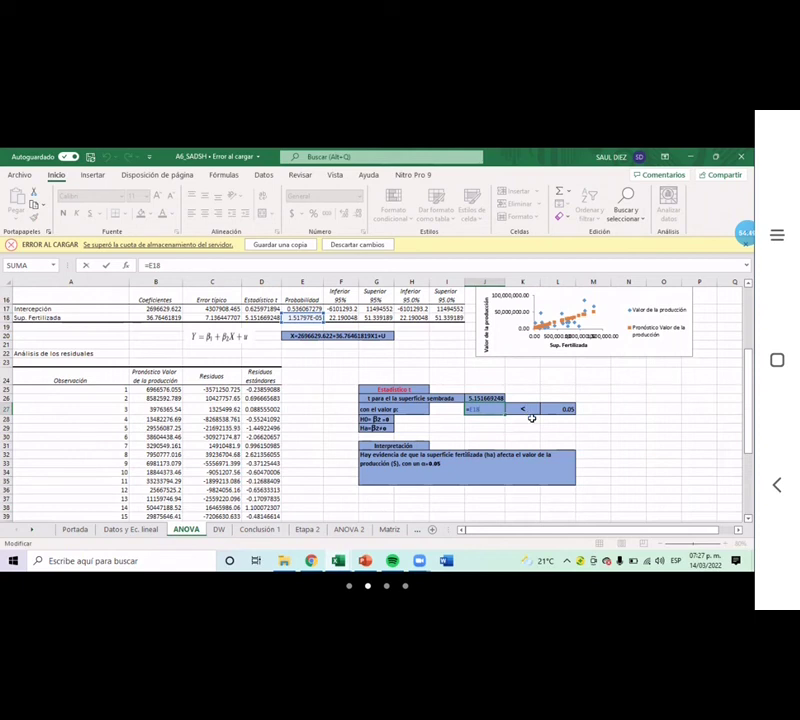
key(Return)
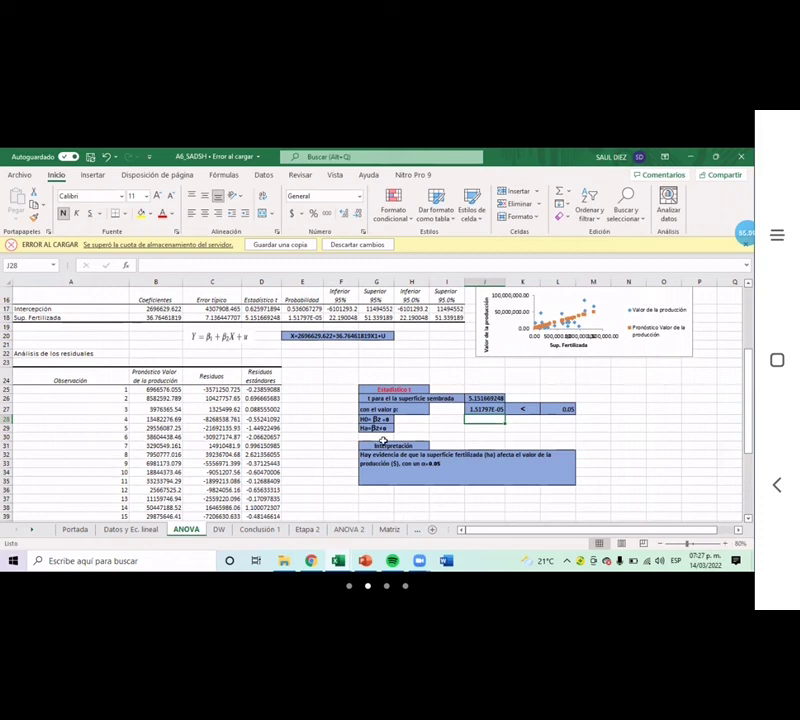
click(372, 467)
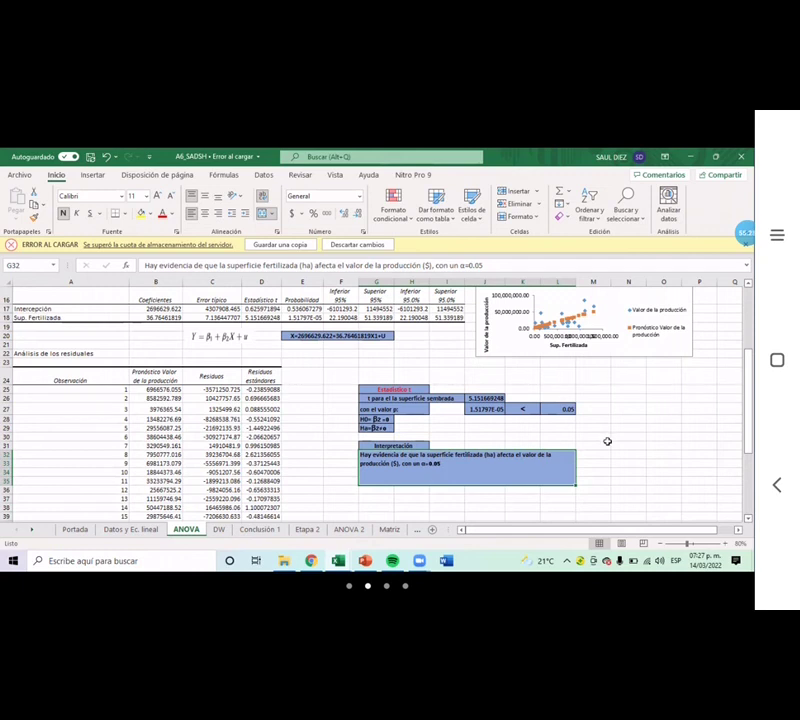
- Review the Estadístico t block and its interpretation alongside the regression table and charts on the ANOVA sheet
scroll(607, 441, up, 2)
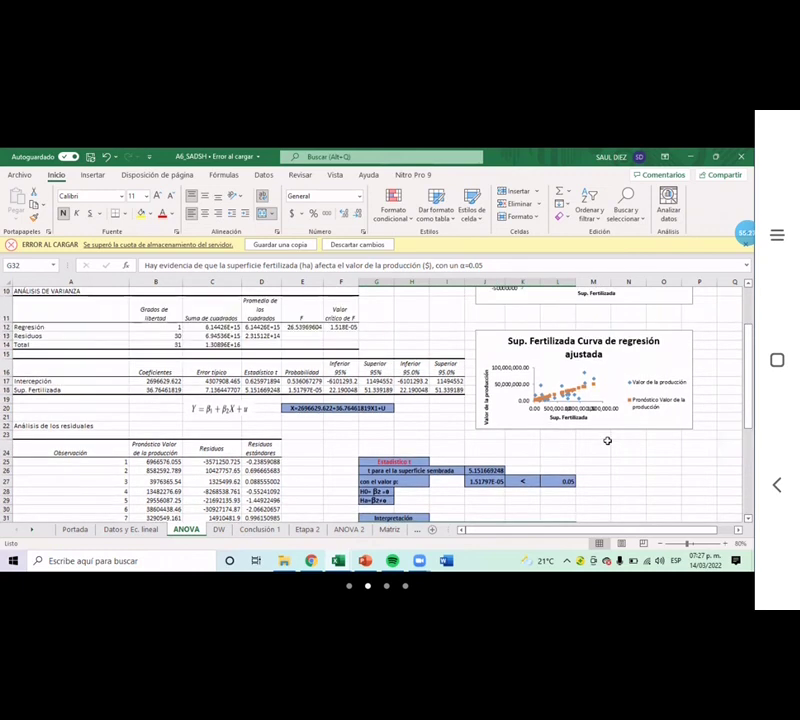
scroll(607, 441, down, 4)
drag(345, 327, 447, 370)
drag(596, 442, 627, 477)
scroll(625, 475, up, 6)
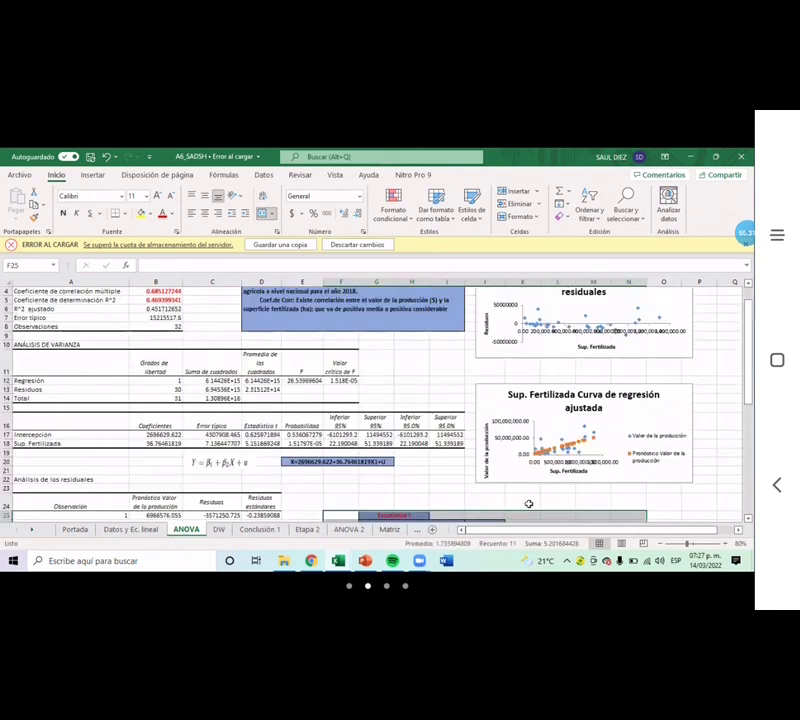
scroll(528, 504, down, 4)
click(518, 409)
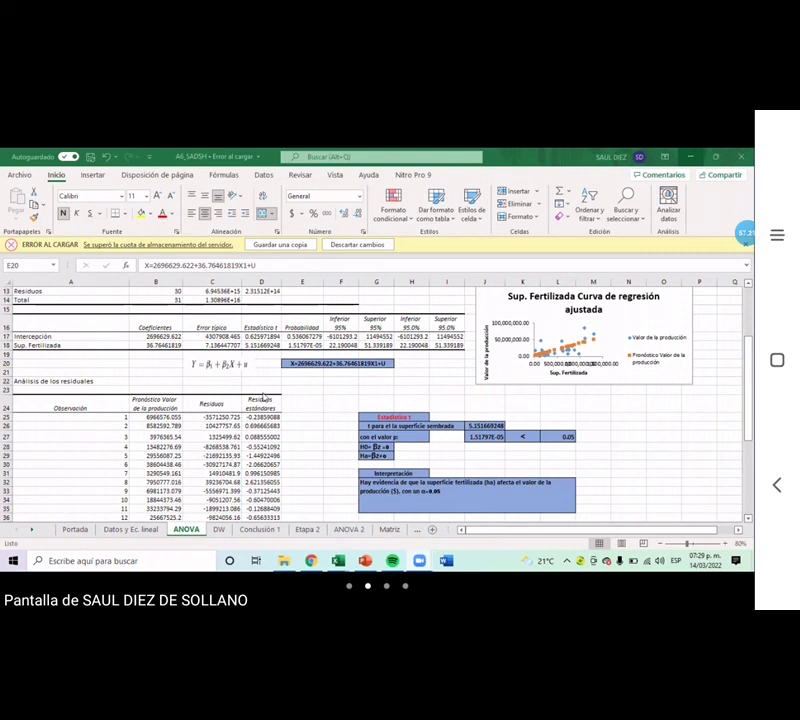
- Enlarge the picture of the general regression equation Y = β1 + β2X + u below the coefficients table
click(215, 365)
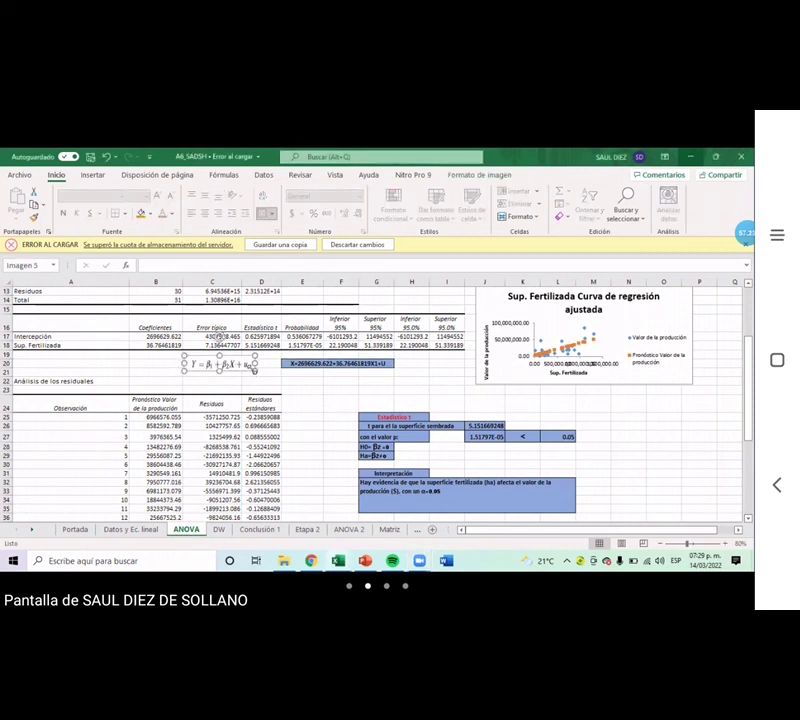
mouse_move(255, 371)
mouse_down()
mouse_move(270, 381)
mouse_move(246, 369)
mouse_move(255, 374)
mouse_up()
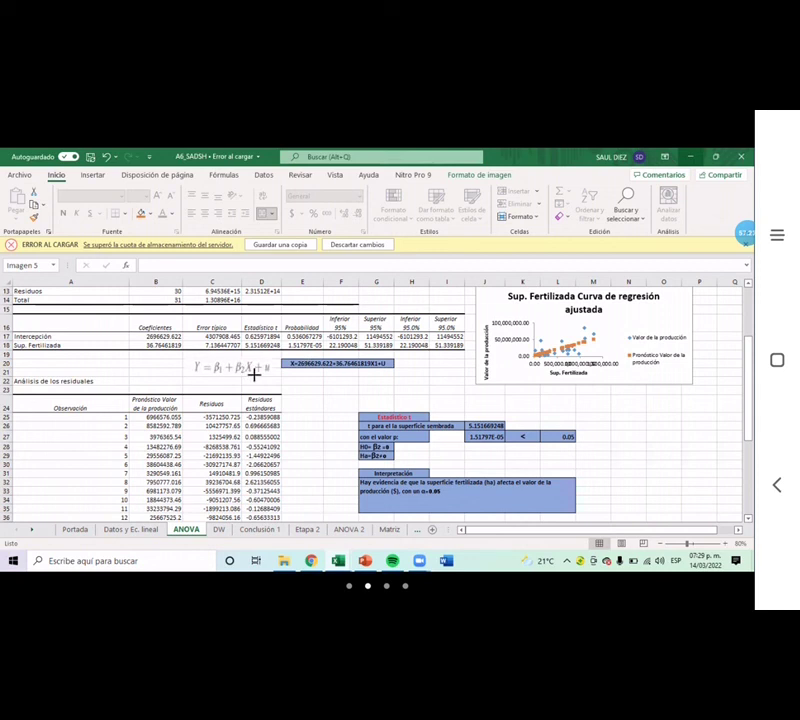
key(Escape)
click(242, 370)
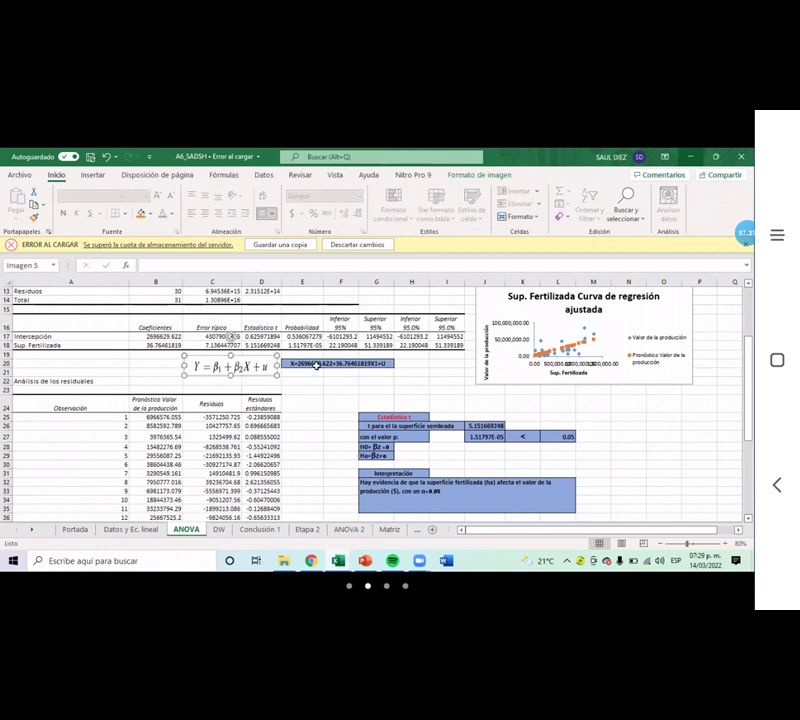
- Compare the estimated equation in E20 with the general equation picture, and review the surrounding regression results
click(311, 367)
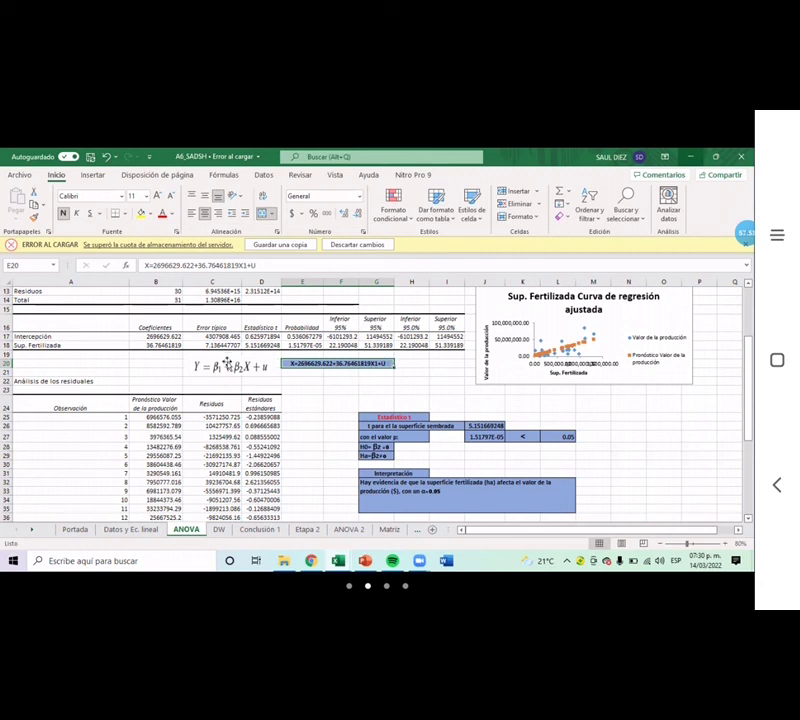
click(227, 363)
key(Escape)
click(247, 367)
key(Escape)
scroll(502, 415, down, 1)
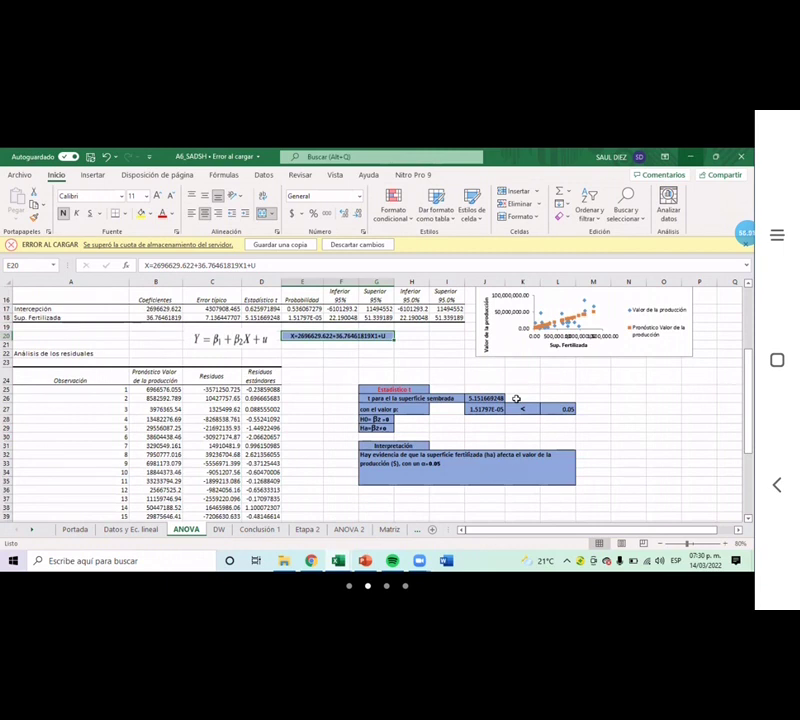
scroll(514, 397, down, 2)
scroll(516, 400, up, 7)
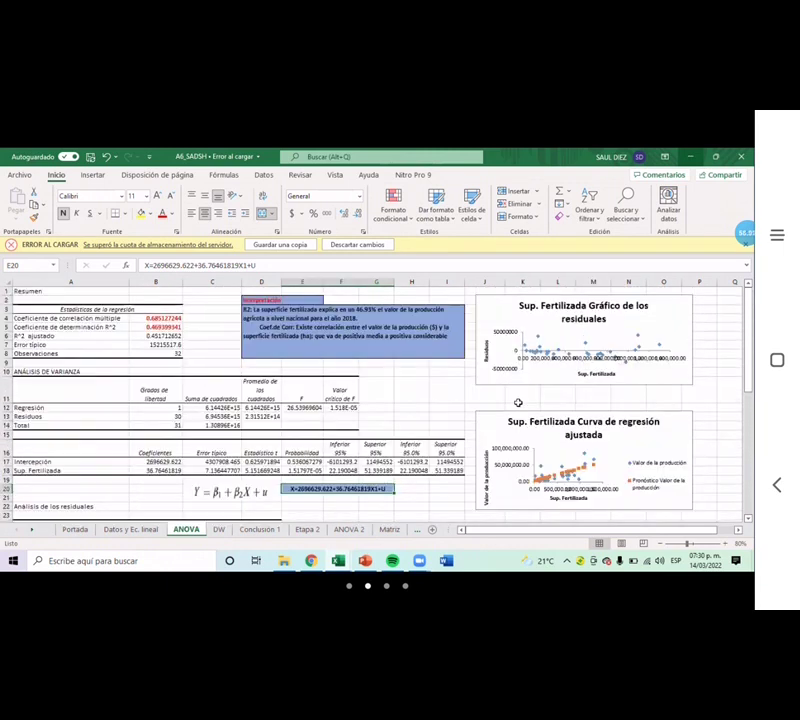
- Review the residual variance calculation, Durbin-Watson limits, d statistic and autocorrelation conclusion on the DW sheet
click(219, 529)
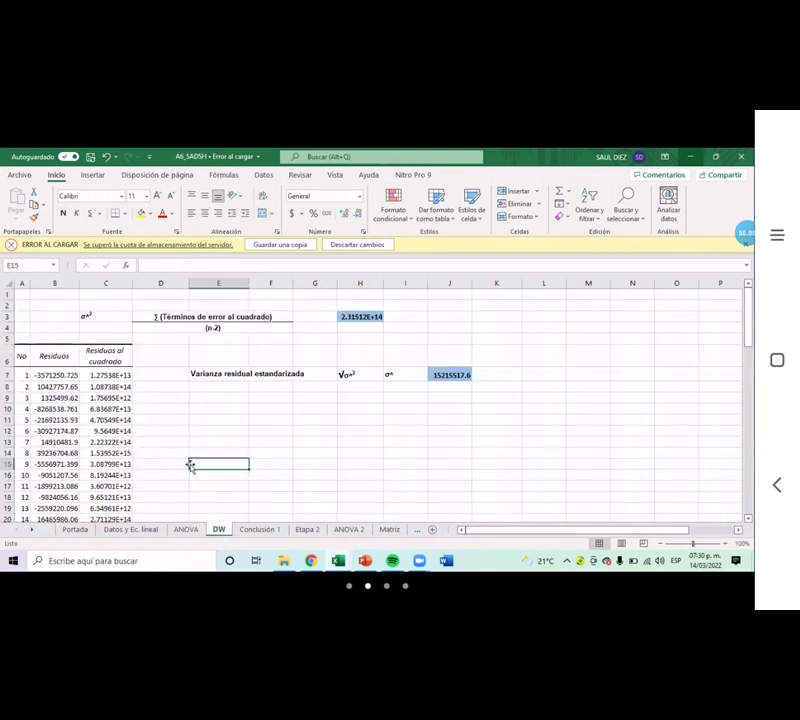
scroll(190, 465, down, 12)
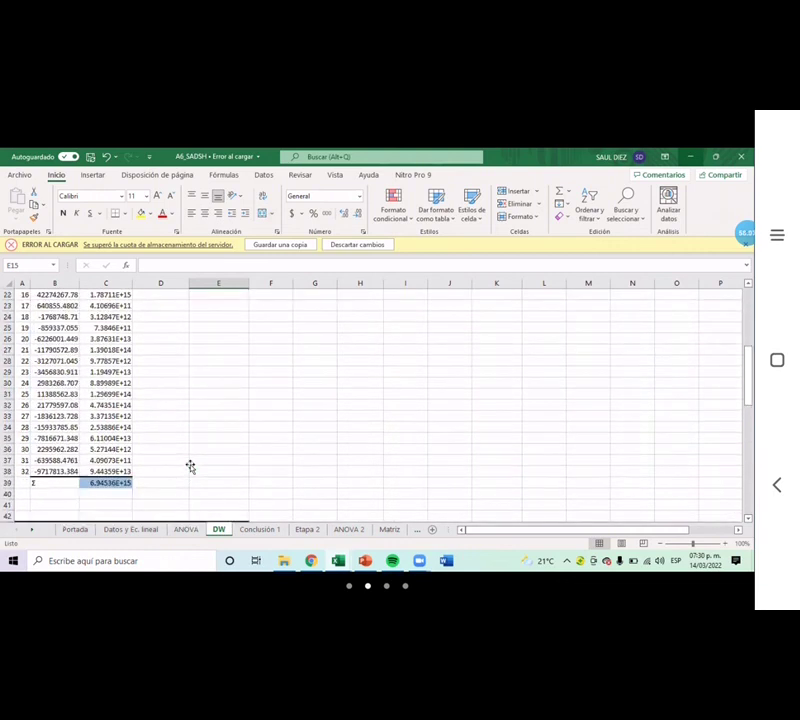
scroll(190, 465, down, 6)
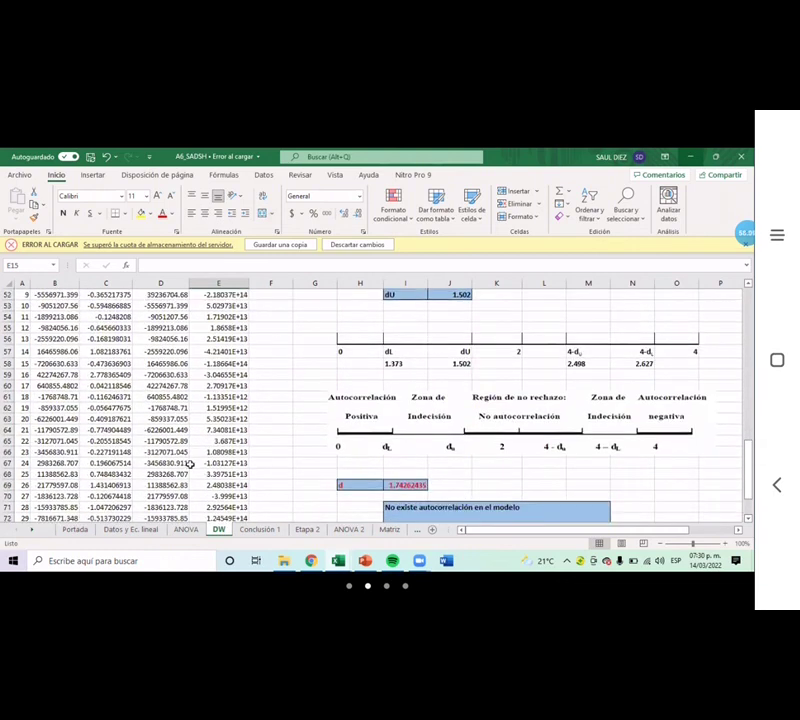
scroll(190, 465, down, 2)
scroll(190, 464, down, 1)
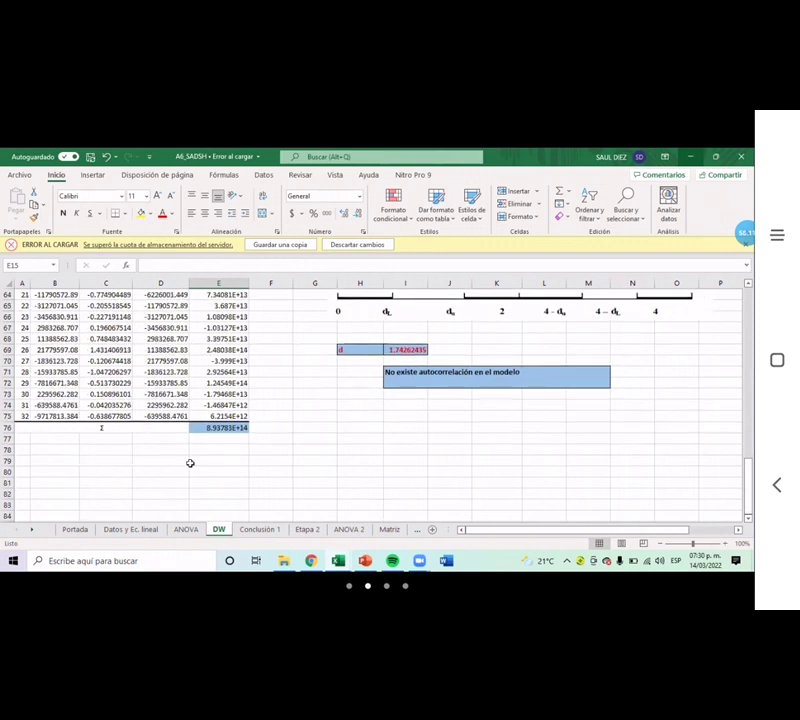
scroll(190, 464, up, 4)
scroll(190, 463, up, 4)
scroll(190, 463, down, 4)
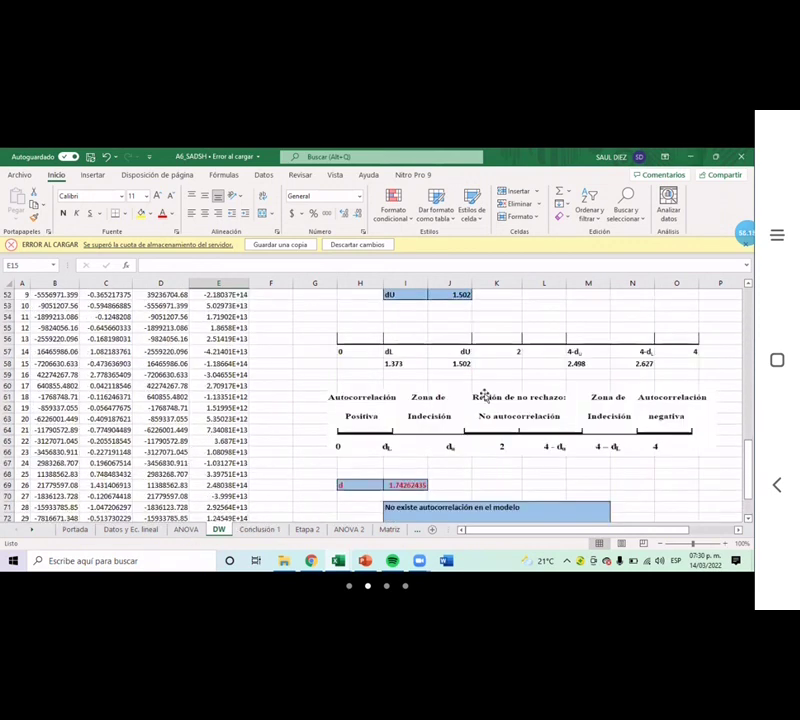
scroll(483, 398, down, 2)
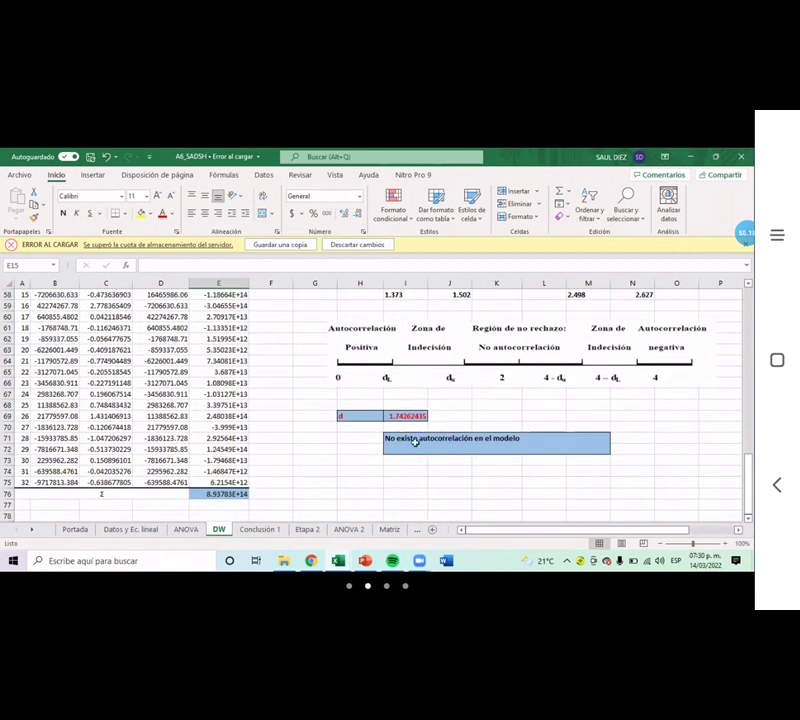
- Examine the scatter charts, correlation coefficient and slope interpretation on the Datos y Ec. lineal sheet
click(187, 530)
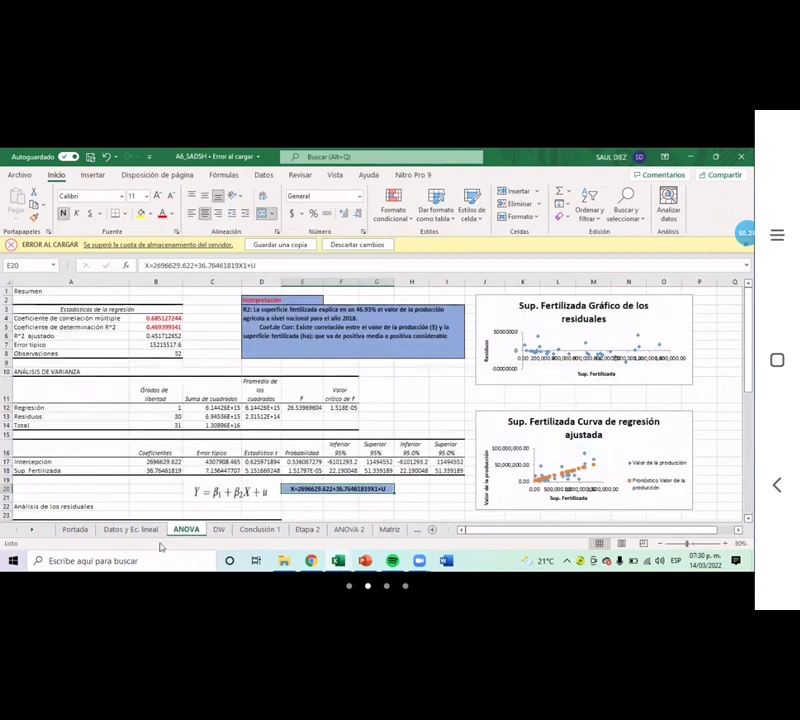
click(115, 529)
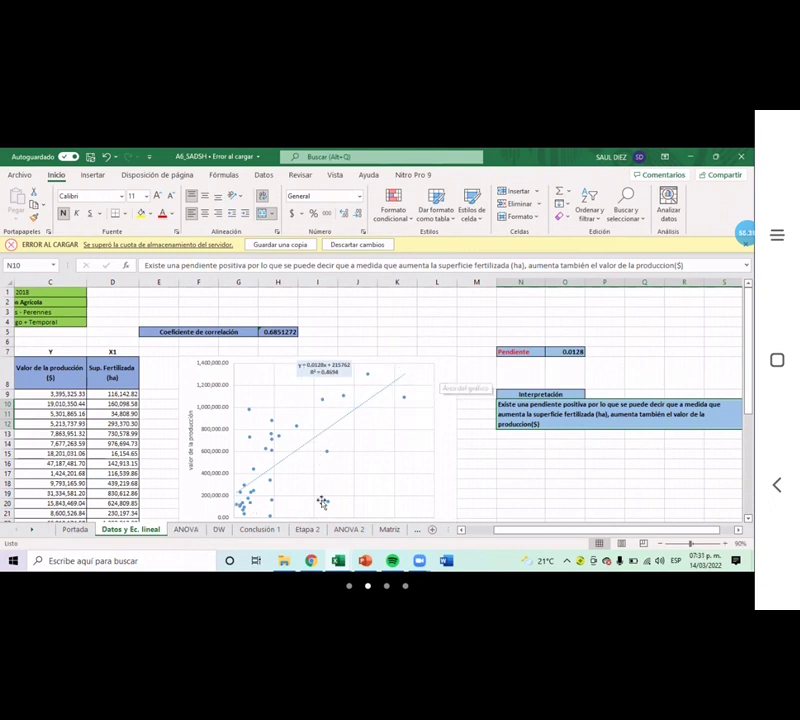
scroll(373, 434, down, 3)
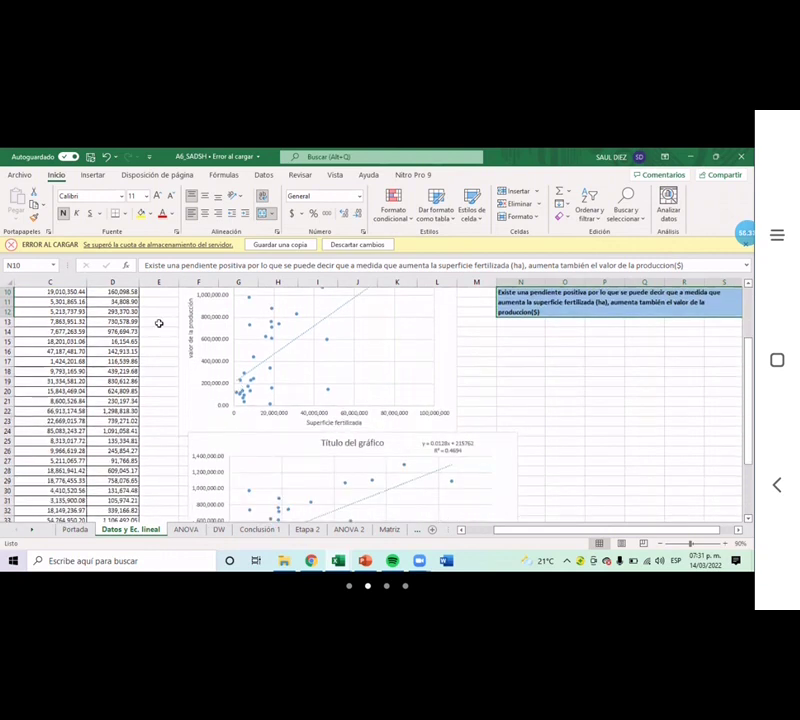
scroll(520, 378, up, 3)
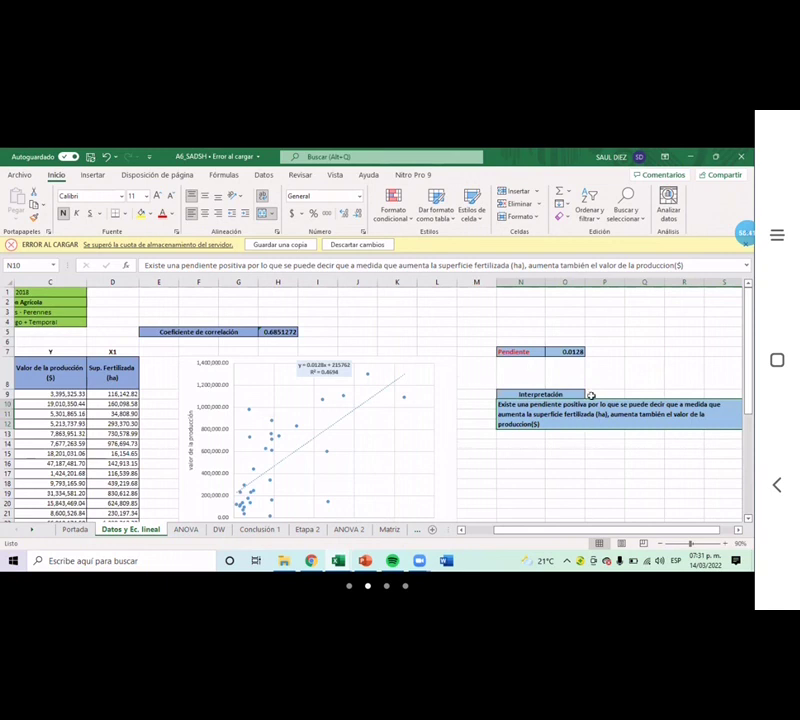
- Return to the ANOVA sheet and check the multiple correlation and R2 coefficients against their interpretation
click(190, 530)
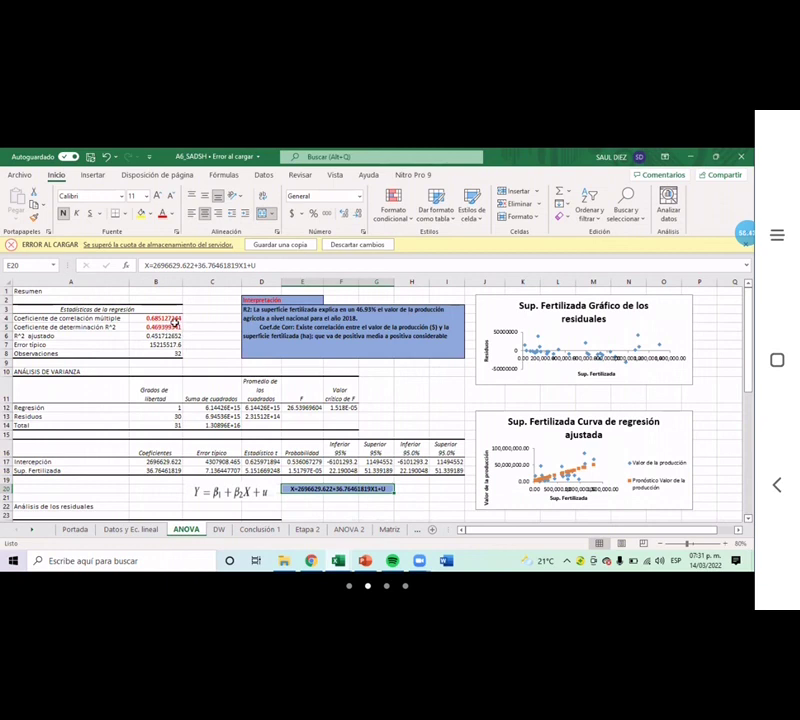
click(178, 327)
click(184, 318)
click(171, 318)
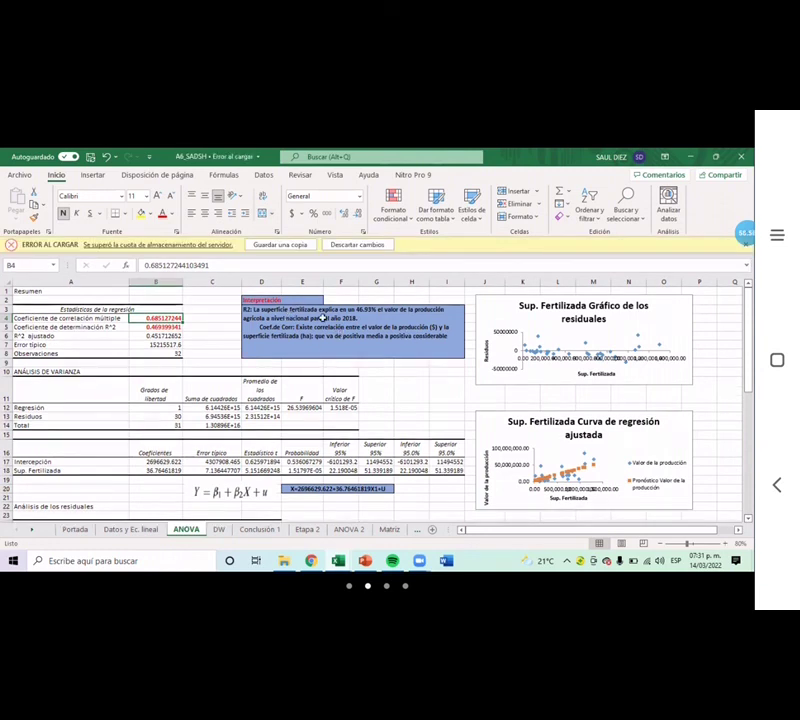
- Examine the Estadístico t block, including the H0 and Ha hypotheses in G28 and G29 and the written interpretation
scroll(385, 359, down, 3)
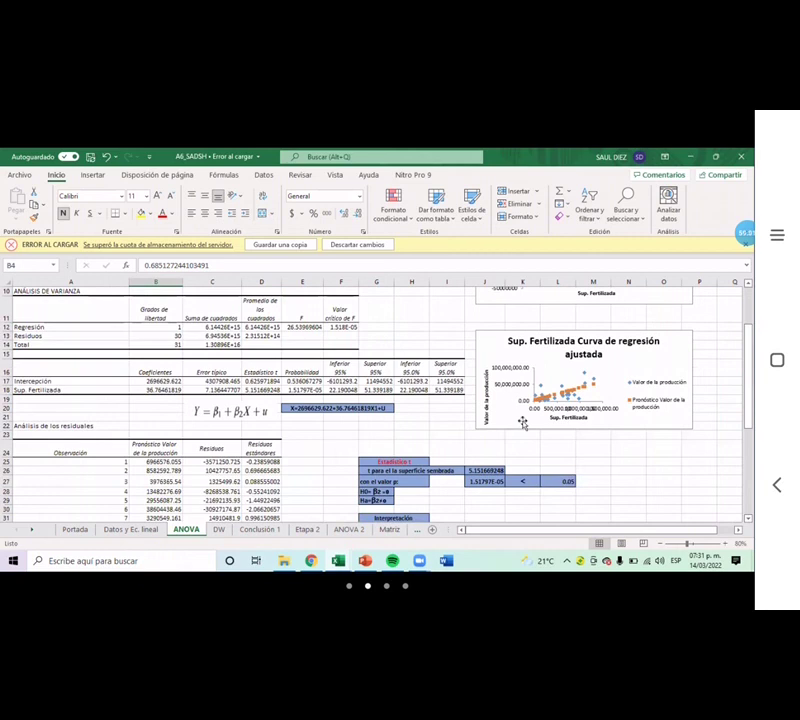
scroll(410, 350, down, 6)
scroll(458, 380, up, 3)
drag(378, 354, 562, 455)
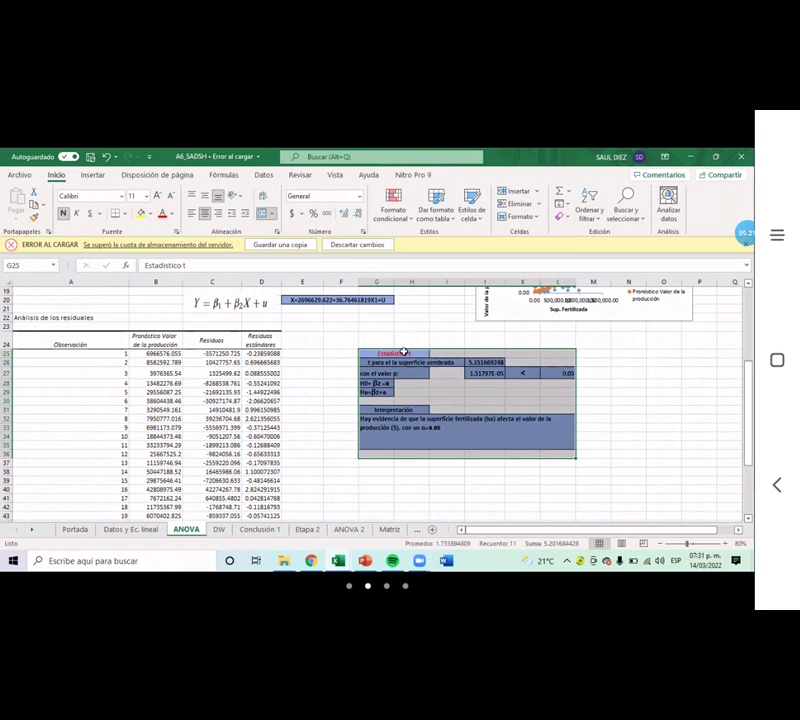
click(295, 340)
click(363, 382)
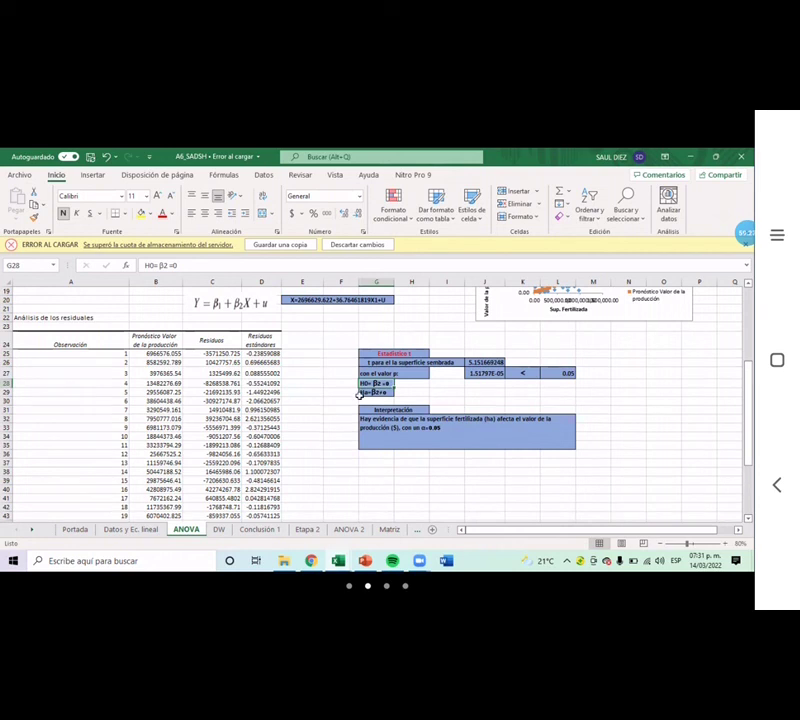
key(Down)
click(320, 419)
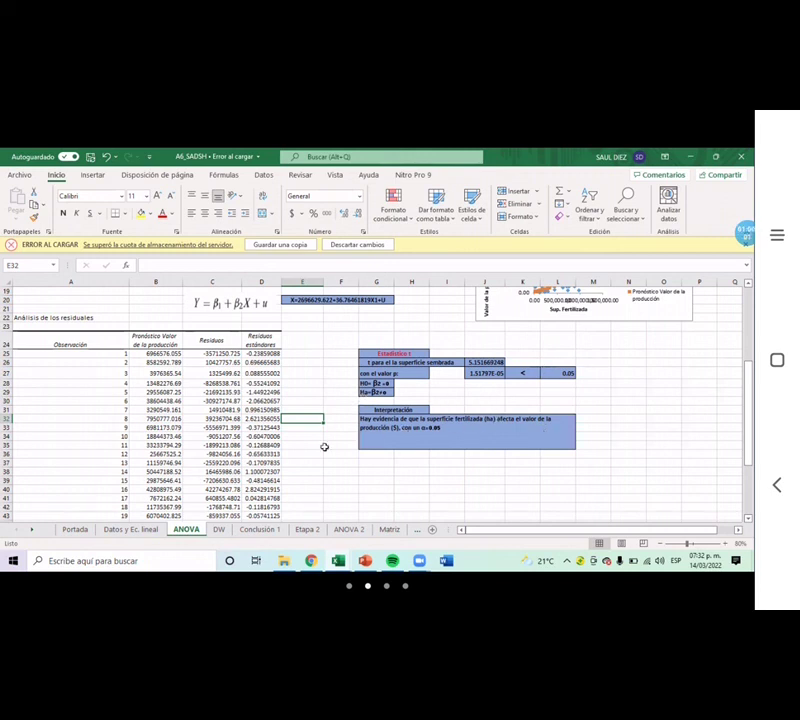
scroll(331, 379, up, 6)
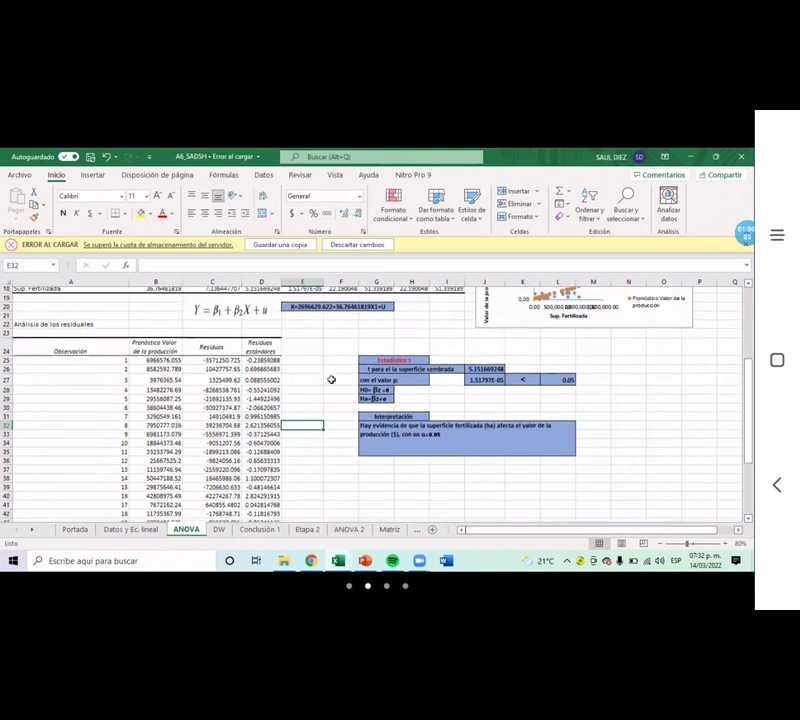